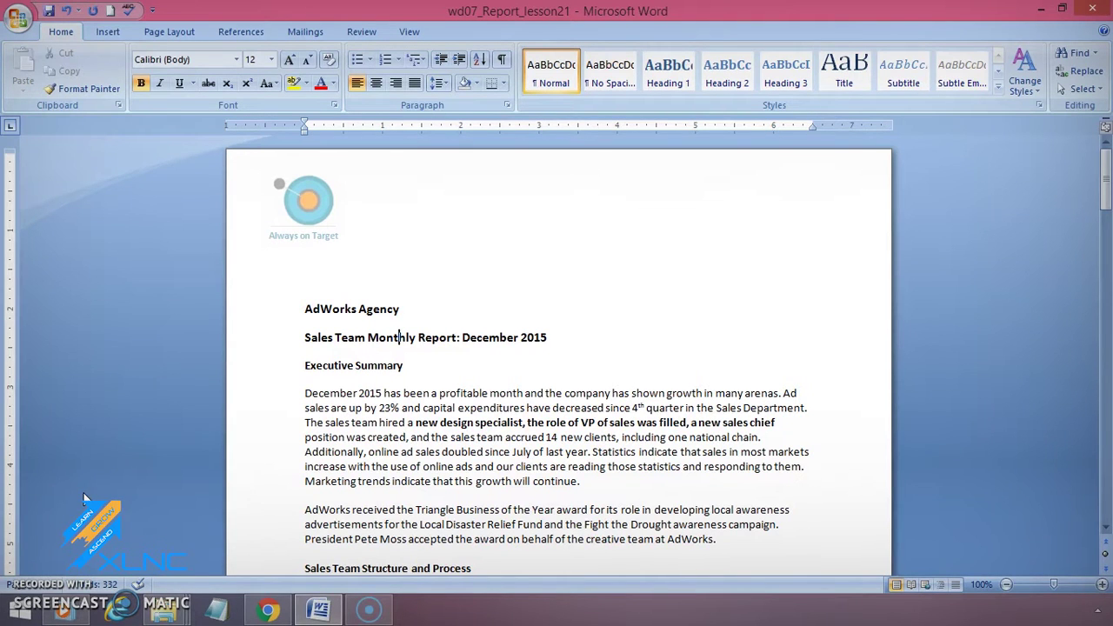
Show the document's formatting marks and place the cursor before the first paragraph of the Executive Summary
{"action": "left_click", "coordinate": [502, 59]}
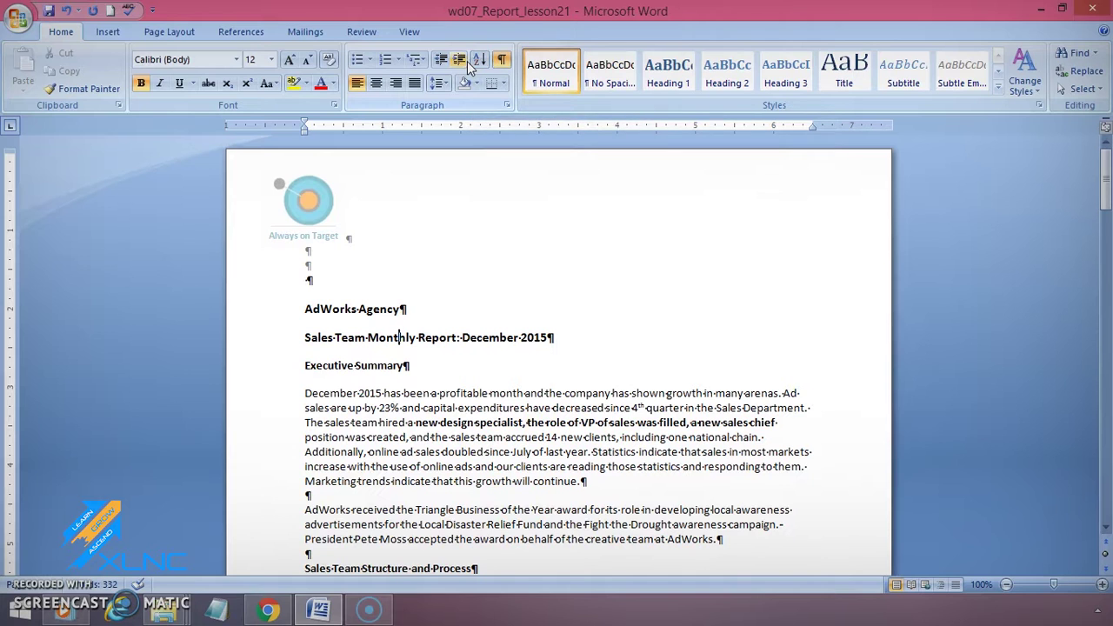
{"action": "left_click", "coordinate": [304, 396]}
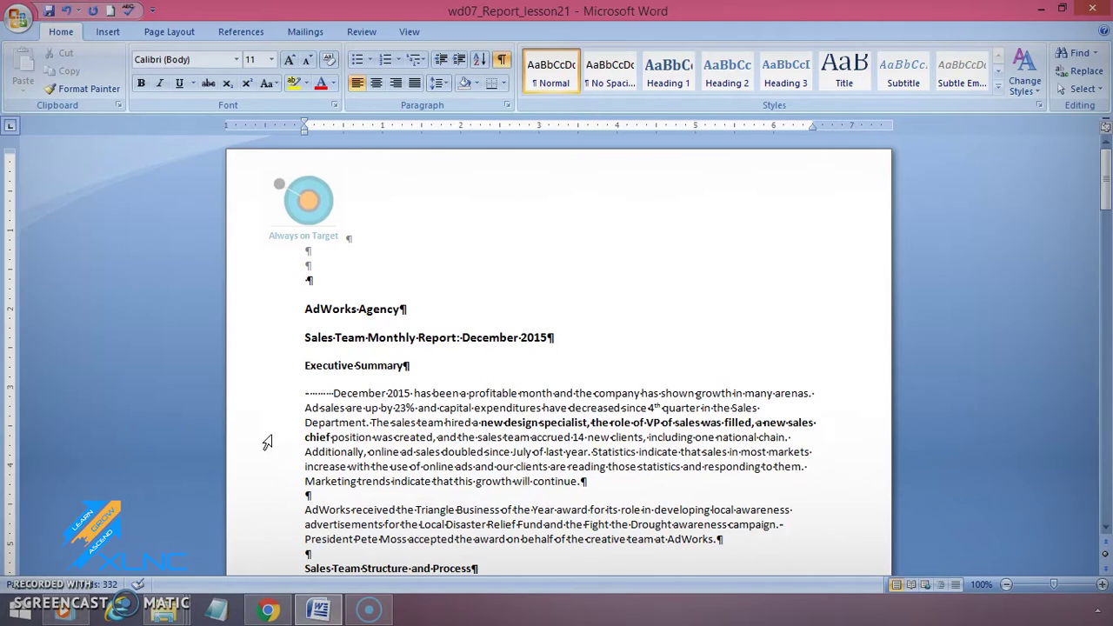
Remove the spaces in front of the first Executive Summary paragraph and indent its first line by 0.5" instead
{"action": "left_click", "coordinate": [334, 393]}
{"action": "key", "text": "BackSpace"}
{"action": "key", "text": "BackSpace"}
{"action": "key", "text": "BackSpace"}
{"action": "key", "text": "BackSpace"}
{"action": "key", "text": "BackSpace"}
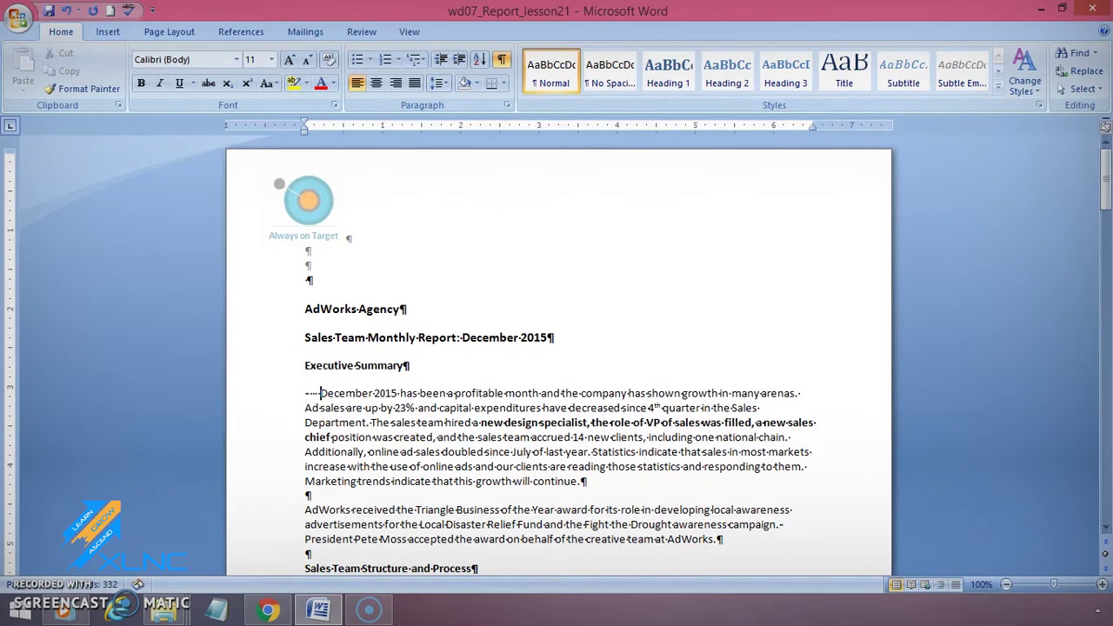
{"action": "key", "text": "BackSpace"}
{"action": "key", "text": "BackSpace"}
{"action": "key", "text": "BackSpace"}
{"action": "key", "text": "BackSpace"}
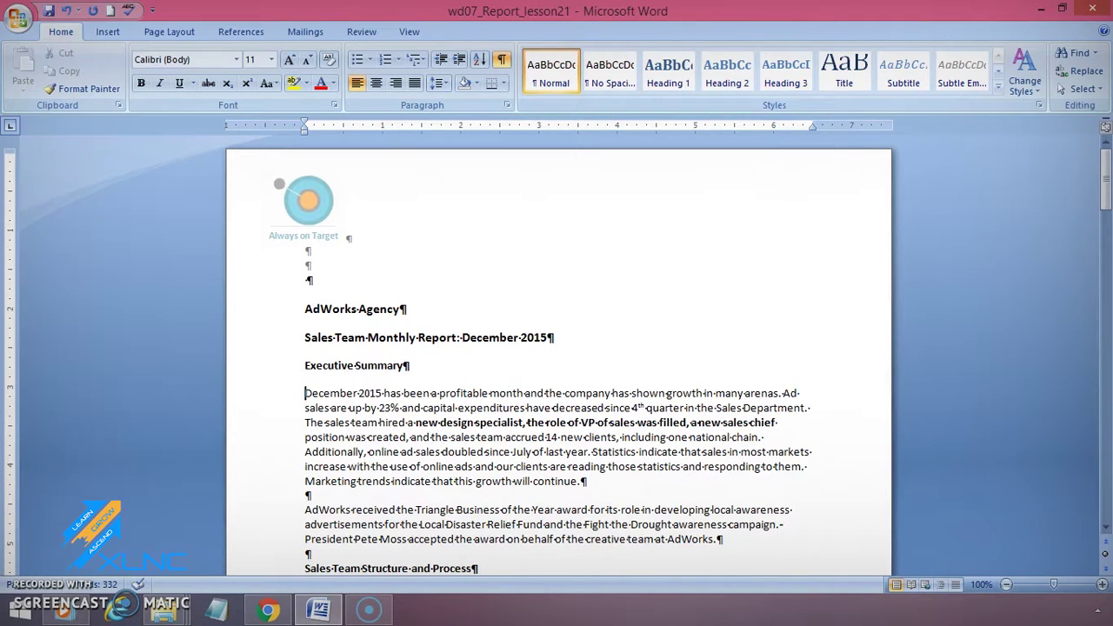
{"action": "key", "text": "Tab"}
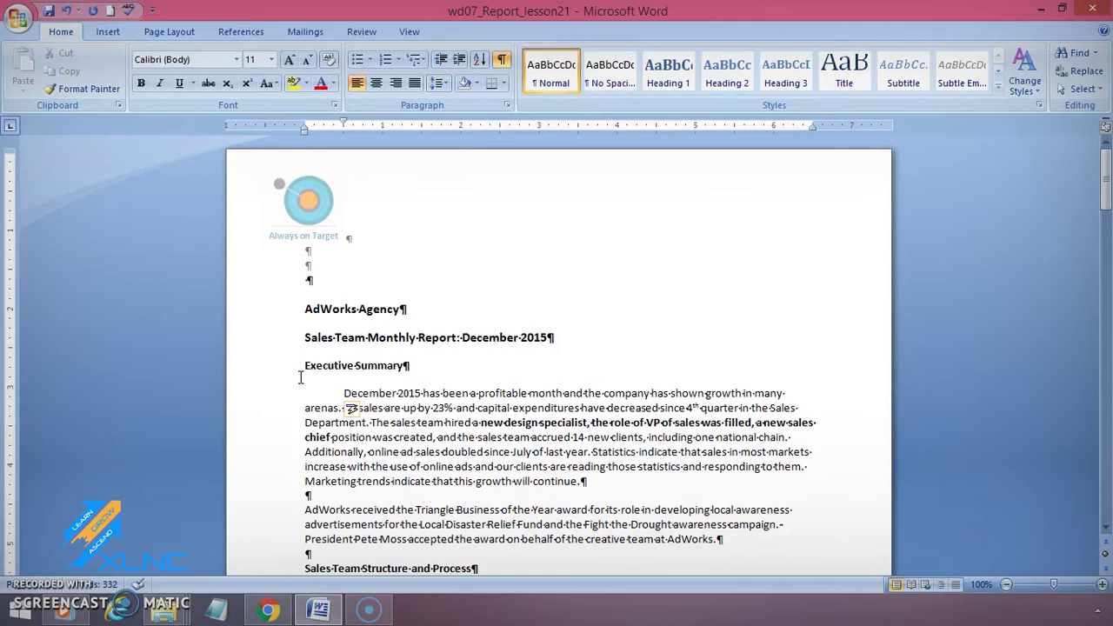
{"action": "left_click", "coordinate": [313, 348]}
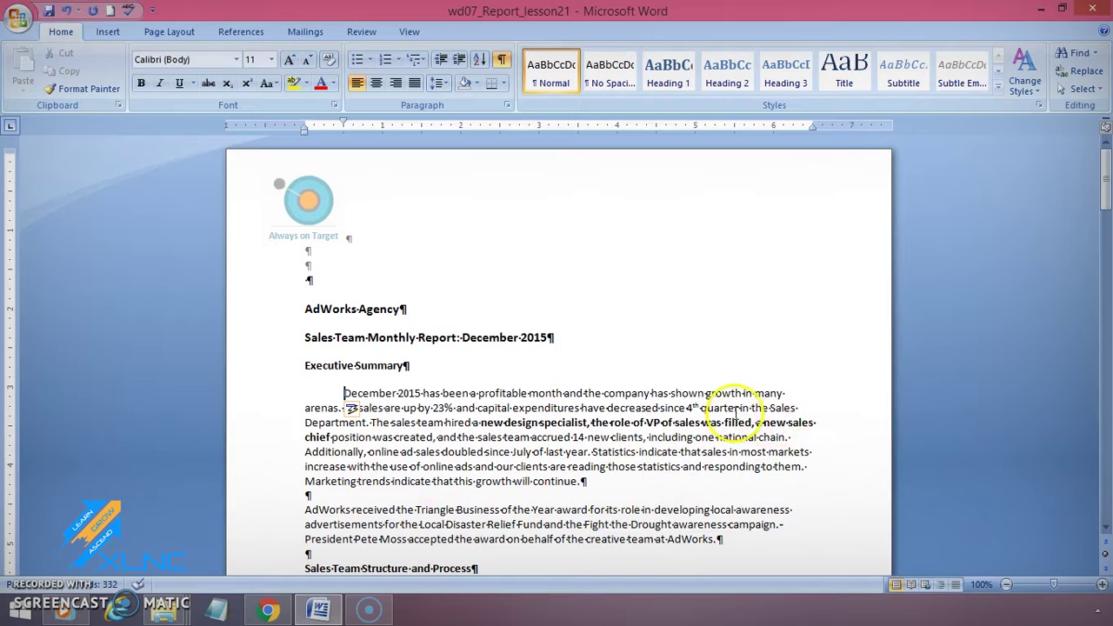
Indent all entries under New Clients, from A Learning Style to Builder Supply Depot, by two levels and reduce the indent by one level
{"action": "scroll", "coordinate": [726, 414], "scroll_direction": "down", "scroll_amount": 6}
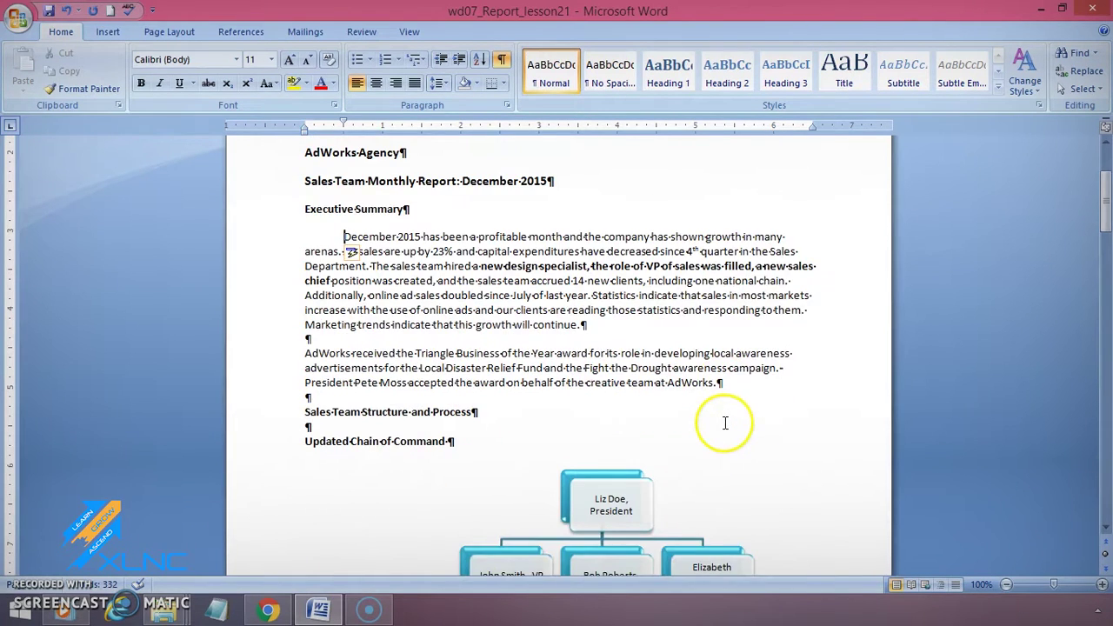
{"action": "scroll", "coordinate": [725, 424], "scroll_direction": "down", "scroll_amount": 15}
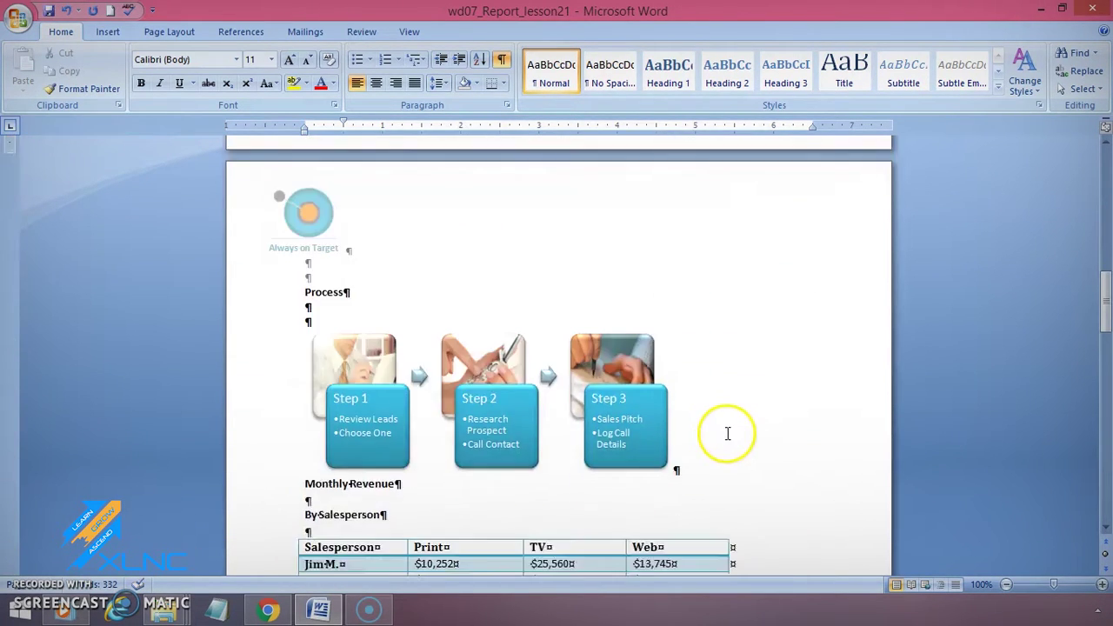
{"action": "scroll", "coordinate": [723, 445], "scroll_direction": "down", "scroll_amount": 16}
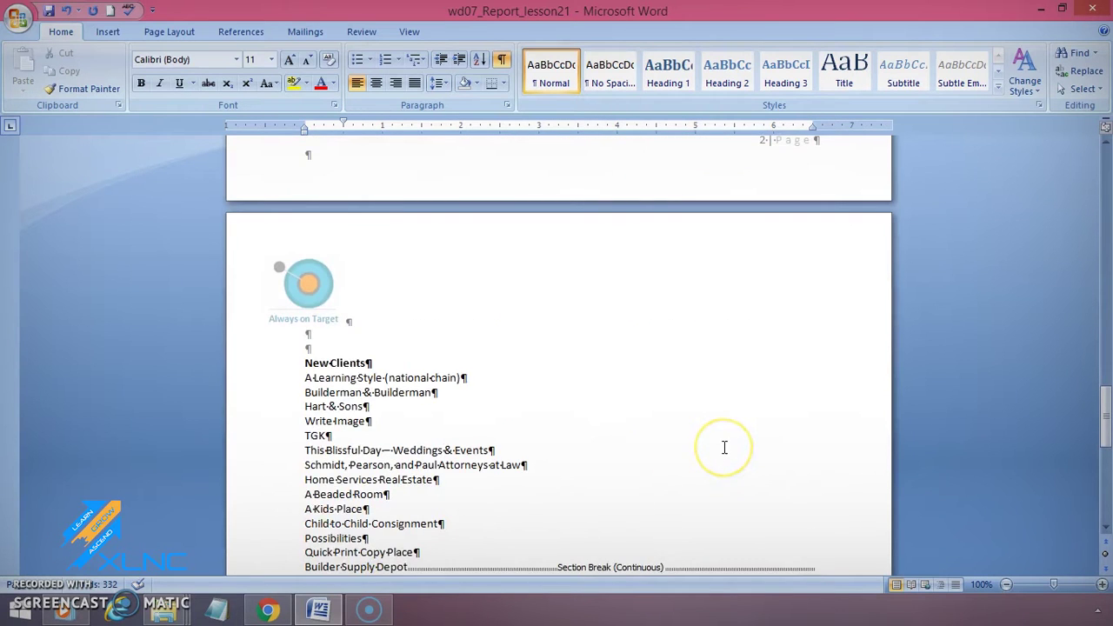
{"action": "scroll", "coordinate": [723, 445], "scroll_direction": "down", "scroll_amount": 1}
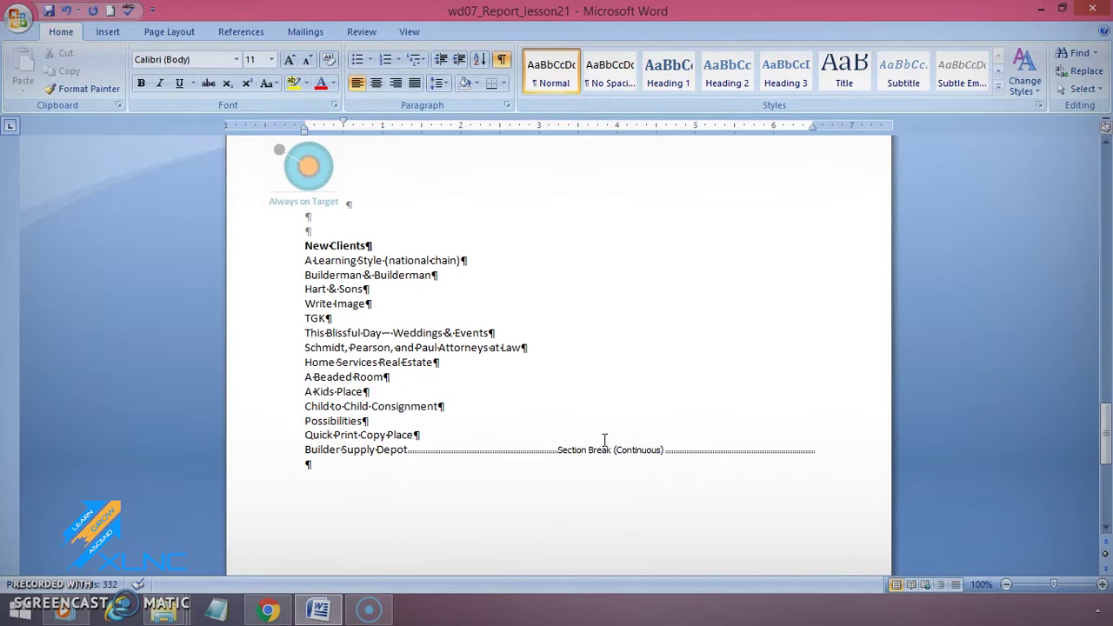
{"action": "left_click_drag", "start_coordinate": [417, 449], "coordinate": [299, 263]}
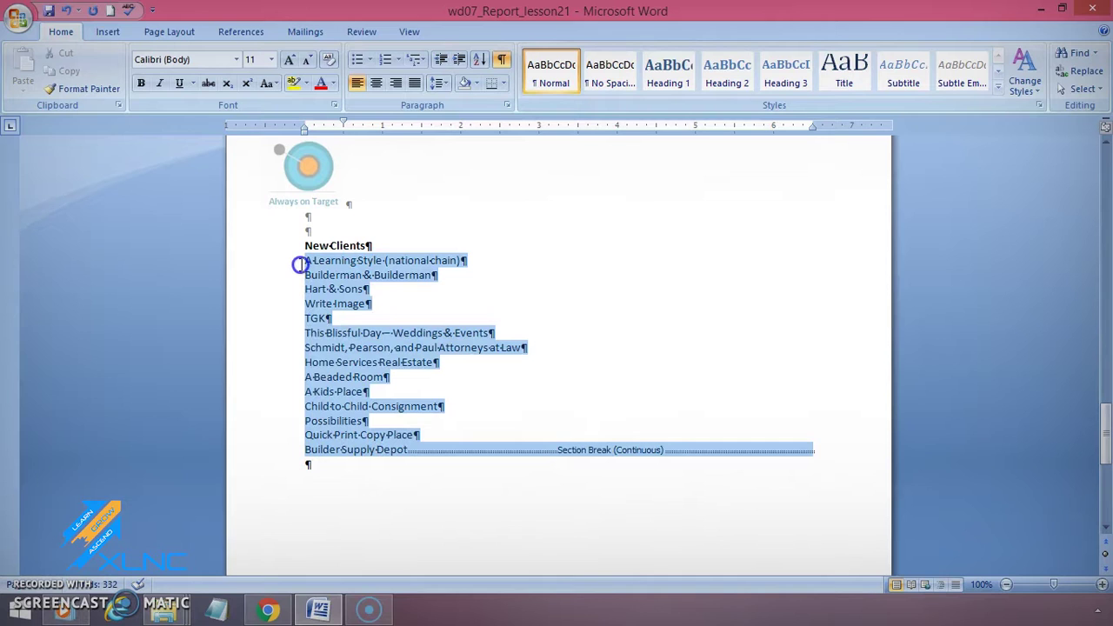
{"action": "left_click", "coordinate": [460, 60]}
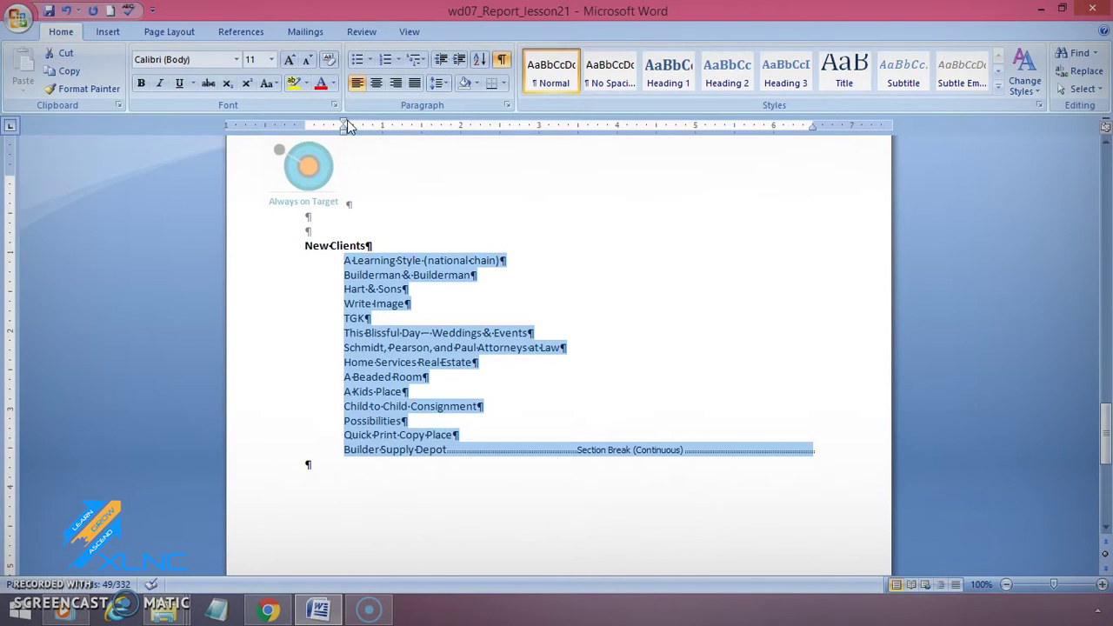
{"action": "left_click", "coordinate": [462, 63]}
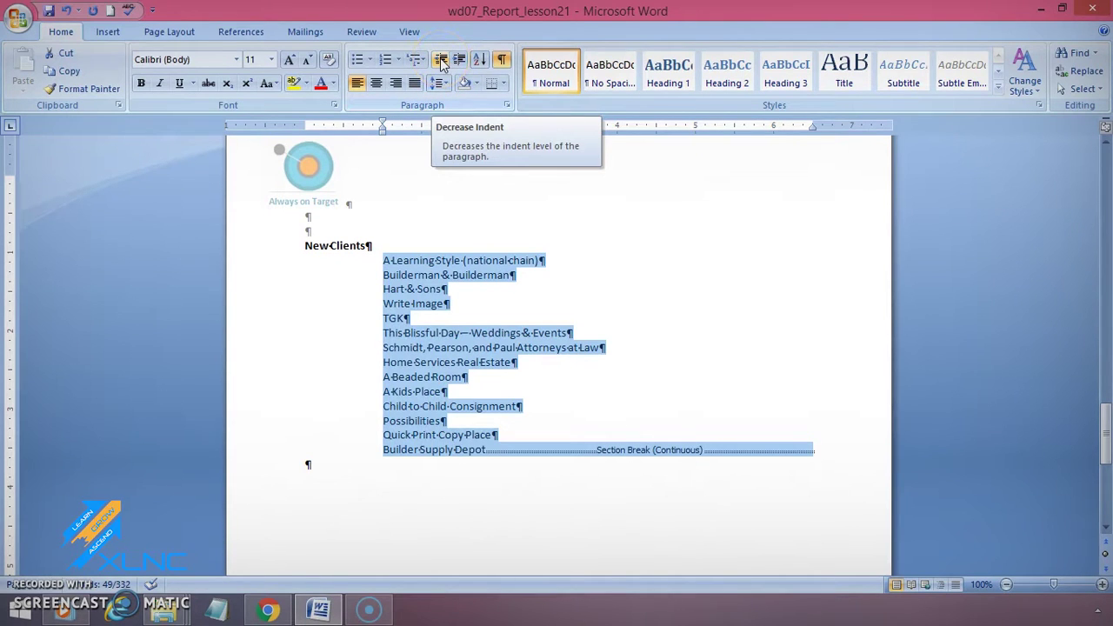
{"action": "left_click", "coordinate": [441, 61]}
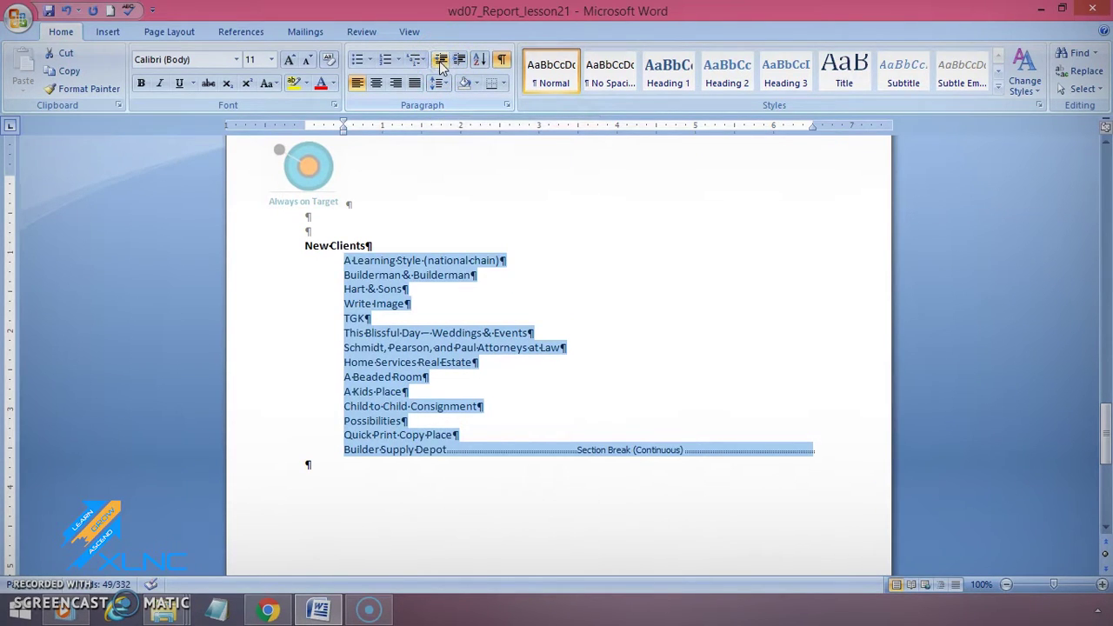
Insert the quote "Even if you’re on the right track, you’ll get run over if you just sit there. —Will Rogers" below the New Clients list
{"action": "left_click", "coordinate": [182, 35]}
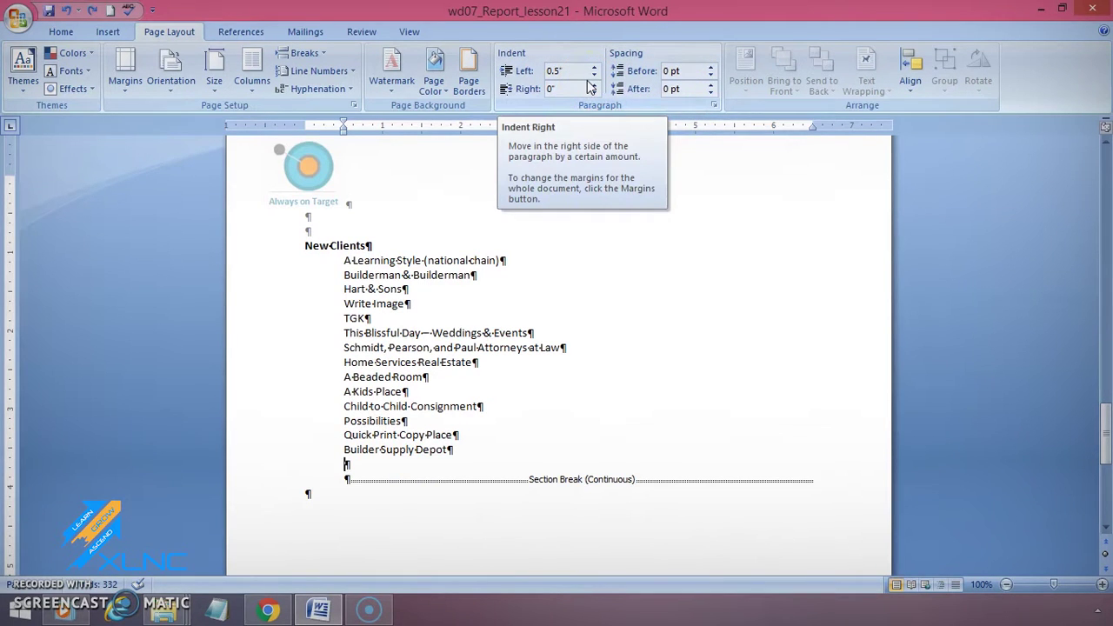
{"action": "left_click", "coordinate": [380, 483]}
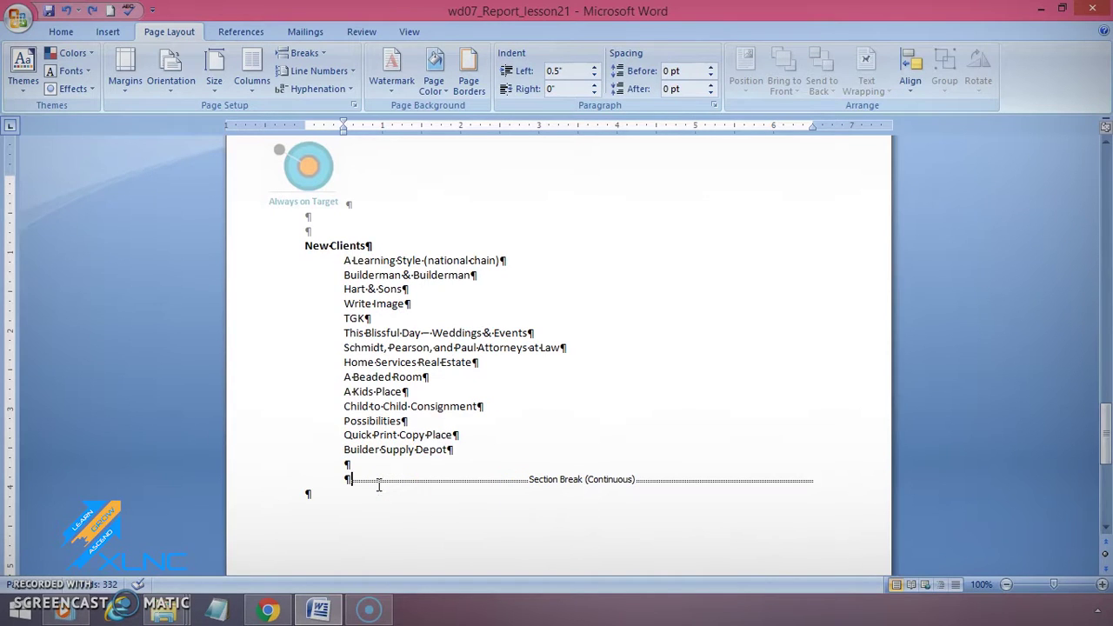
{"action": "type", "text": "Even if you’re on the right track, you’ll get run over if you just sit there. —Will Rogers"}
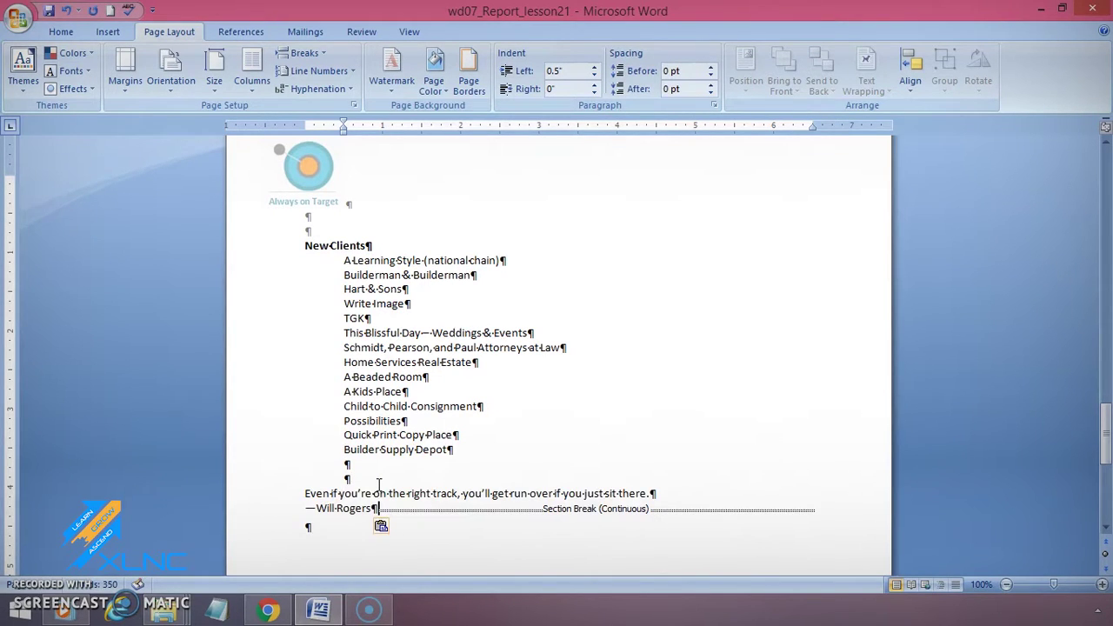
{"action": "left_click", "coordinate": [318, 531]}
Set the left indent of both lines of the Will Rogers quote to 1"
{"action": "left_click_drag", "start_coordinate": [387, 508], "coordinate": [286, 494]}
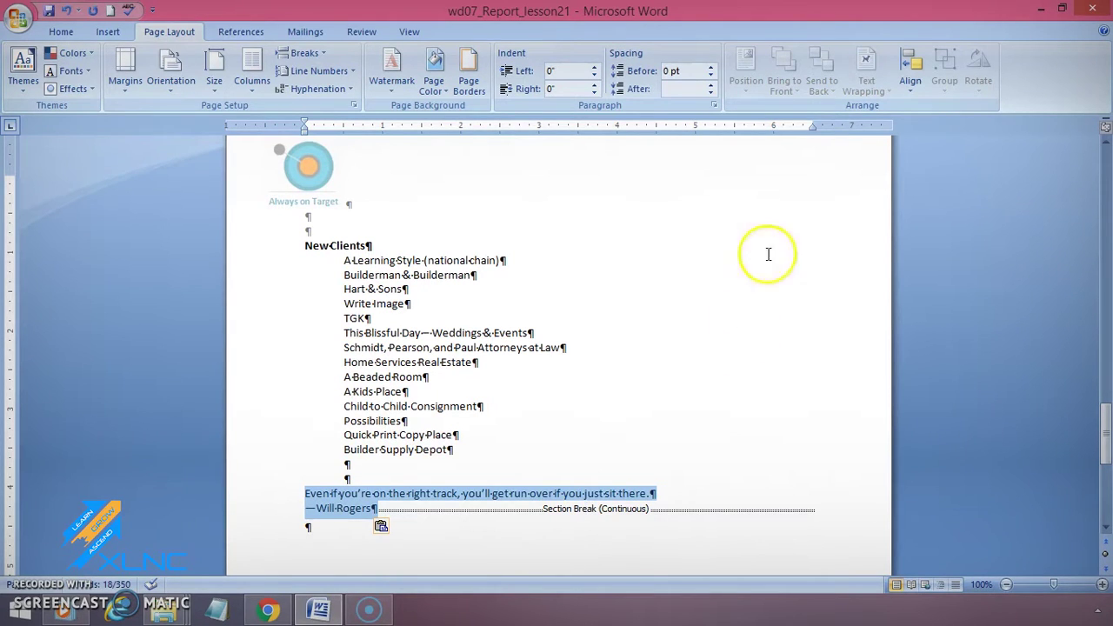
{"action": "left_click", "coordinate": [556, 71]}
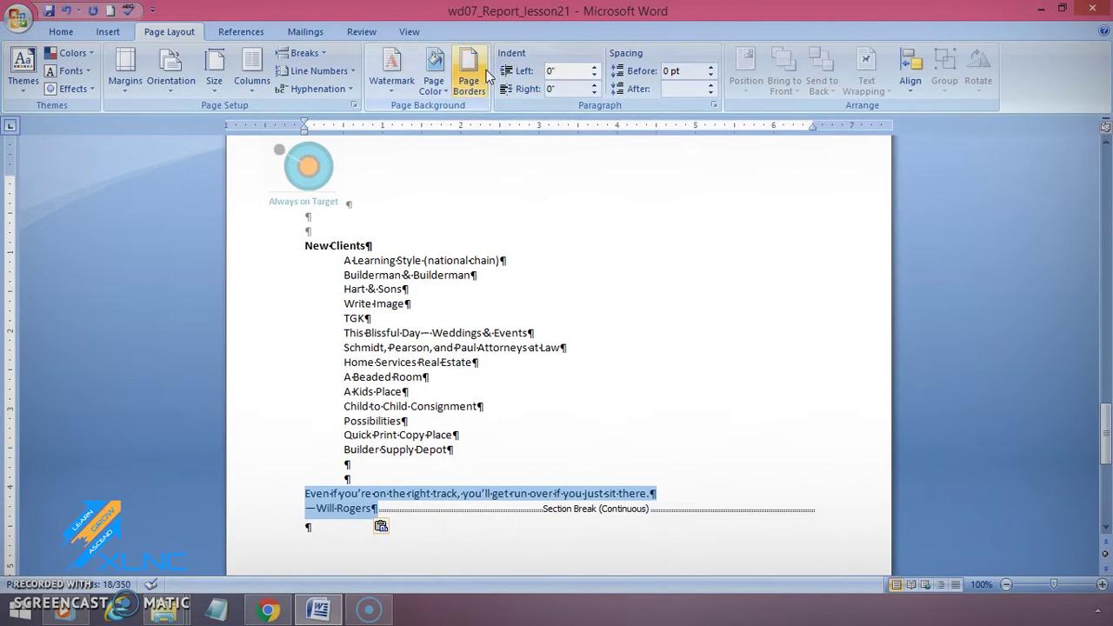
{"action": "type", "text": "1"}
{"action": "key", "text": "Return"}
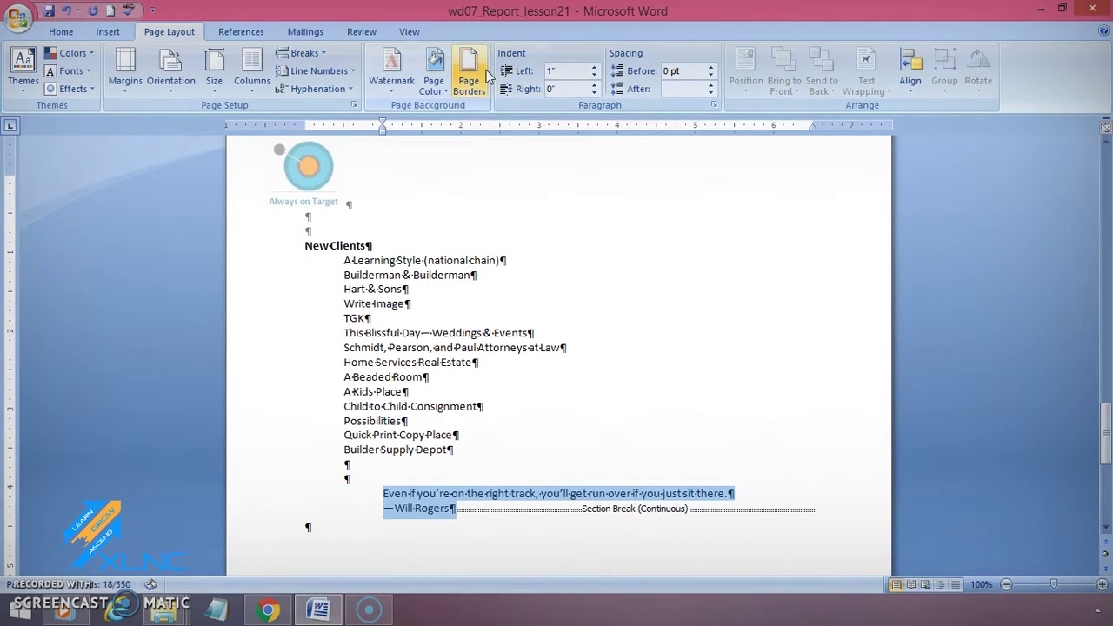
Set the right indent of the Will Rogers quote to 1" and deselect the text
{"action": "left_click", "coordinate": [595, 84]}
{"action": "left_click", "coordinate": [595, 84]}
{"action": "left_click", "coordinate": [595, 85]}
{"action": "left_click", "coordinate": [595, 84]}
{"action": "left_click", "coordinate": [595, 85]}
{"action": "left_click", "coordinate": [595, 85]}
{"action": "left_click", "coordinate": [594, 85]}
{"action": "left_click", "coordinate": [595, 85]}
{"action": "left_click", "coordinate": [595, 85]}
{"action": "left_click", "coordinate": [594, 85]}
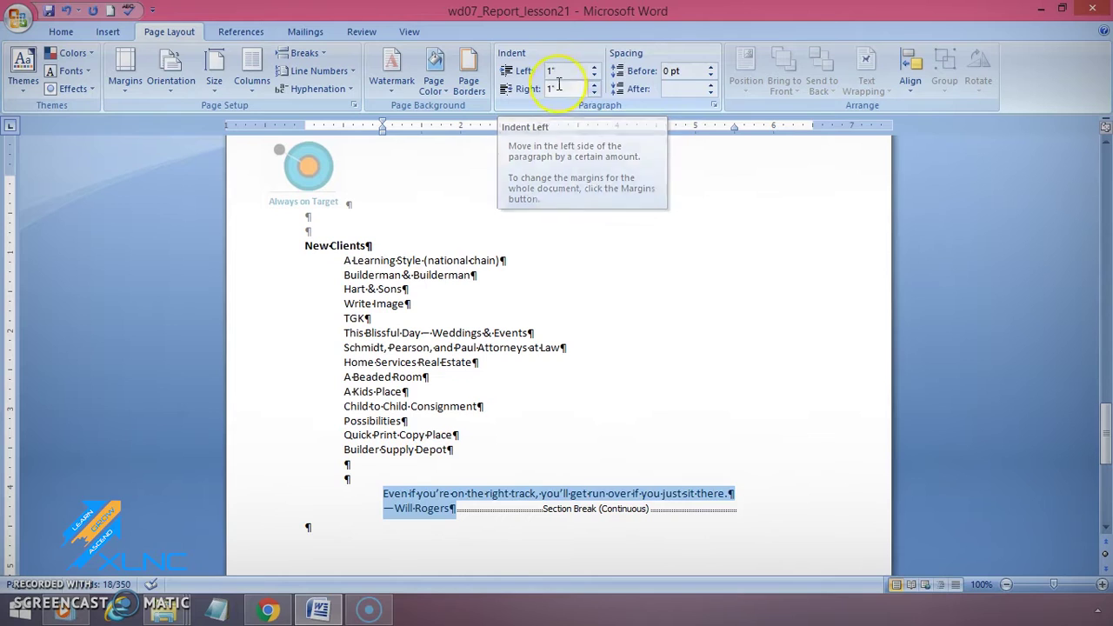
{"action": "left_click", "coordinate": [555, 464]}
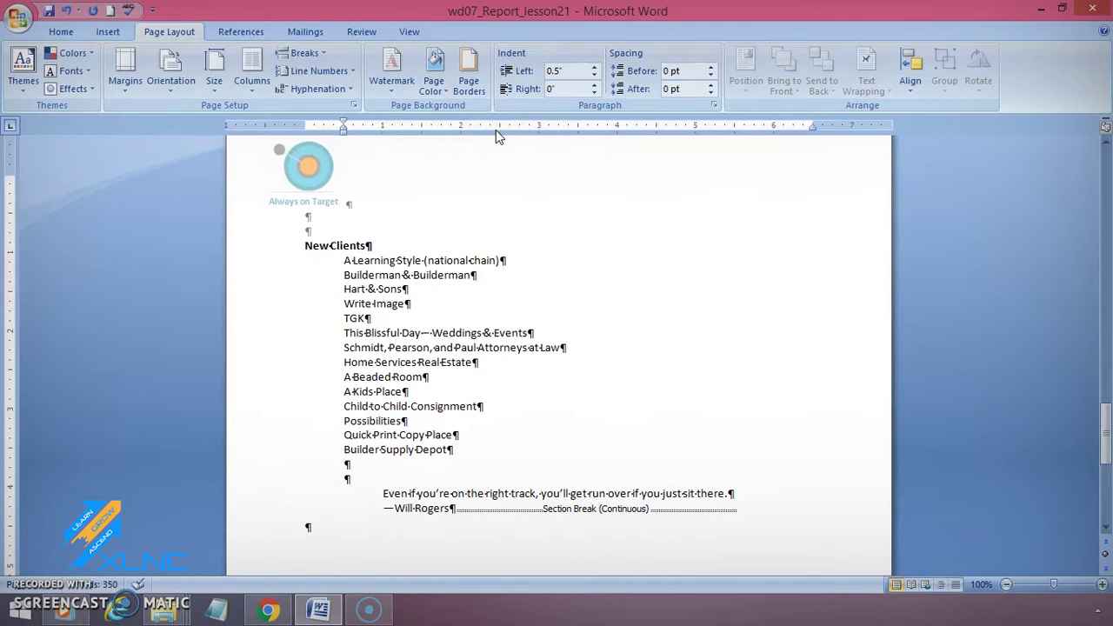
Cycle the ruler's tab selector through its tab stop and indent types
{"action": "left_click", "coordinate": [10, 129]}
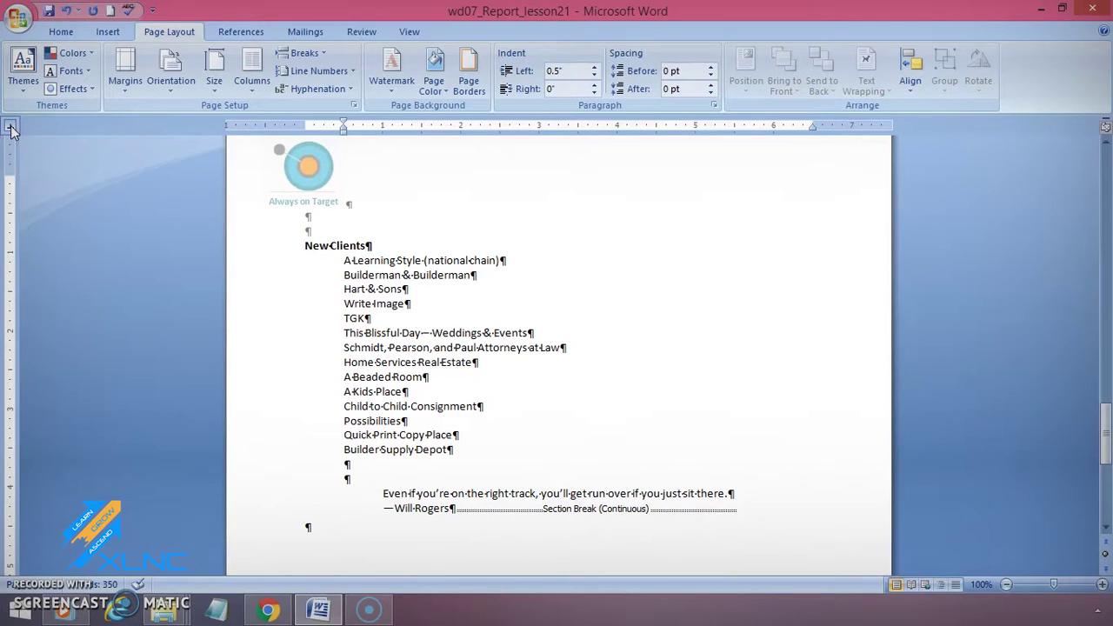
{"action": "left_click", "coordinate": [11, 128]}
{"action": "left_click", "coordinate": [10, 128]}
{"action": "left_click", "coordinate": [10, 128]}
{"action": "left_click", "coordinate": [10, 127]}
{"action": "left_click", "coordinate": [11, 128]}
{"action": "left_click", "coordinate": [12, 128]}
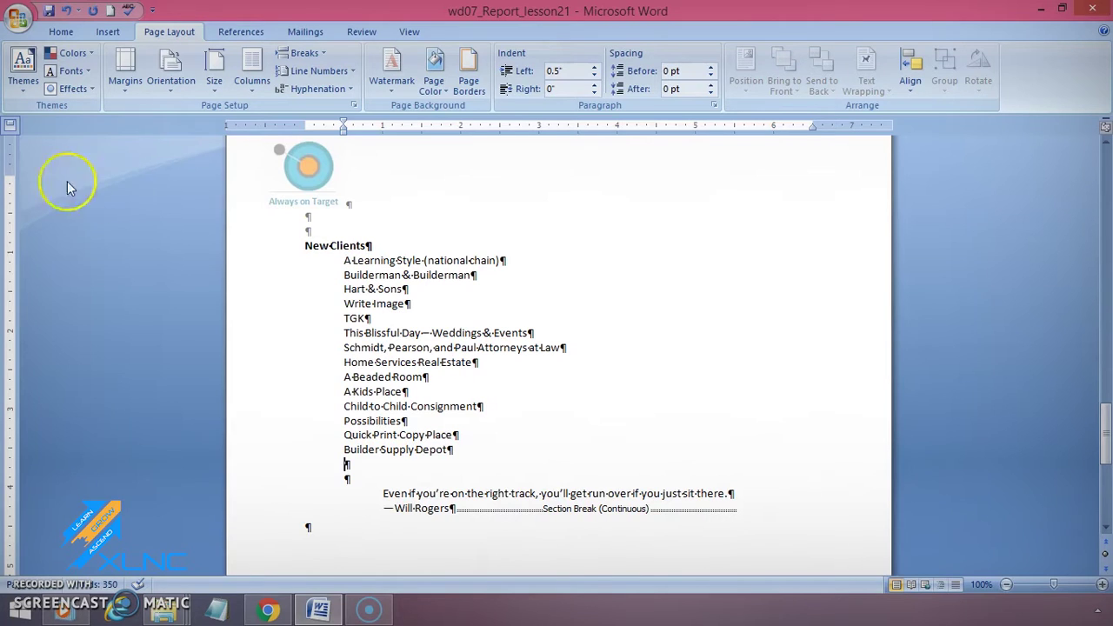
Set a 0.5" first line indent on the ruler for the Executive Summary paragraph that begins "AdWorks received"
{"action": "scroll", "coordinate": [508, 404], "scroll_direction": "up", "scroll_amount": 5}
{"action": "scroll", "coordinate": [508, 405], "scroll_direction": "up", "scroll_amount": 15}
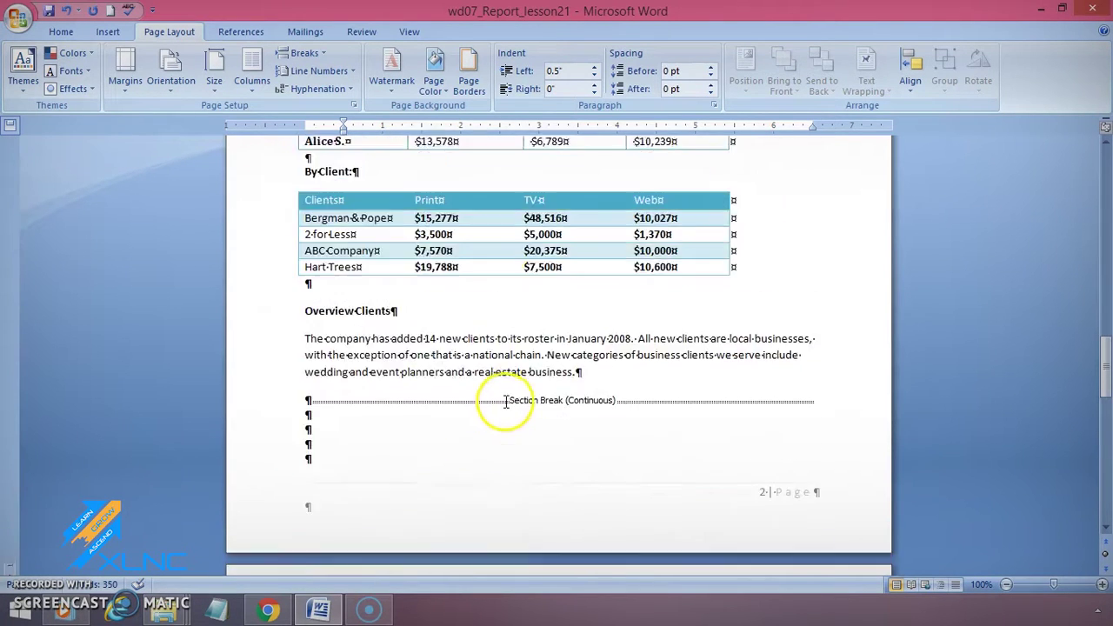
{"action": "scroll", "coordinate": [486, 405], "scroll_direction": "up", "scroll_amount": 8}
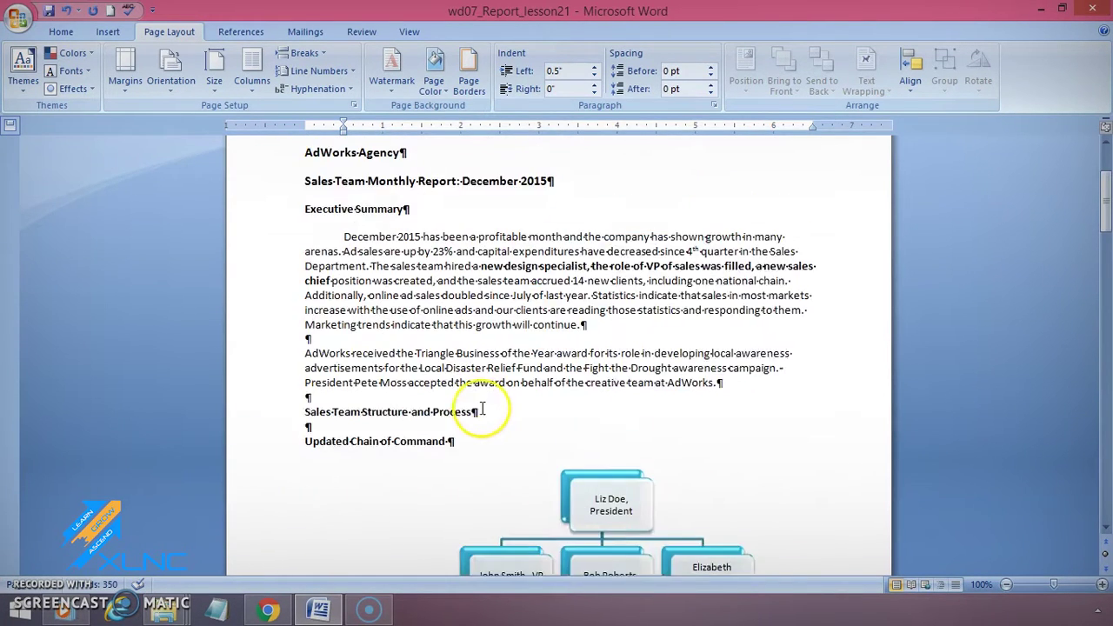
{"action": "left_click", "coordinate": [710, 421]}
{"action": "right_click", "coordinate": [741, 425]}
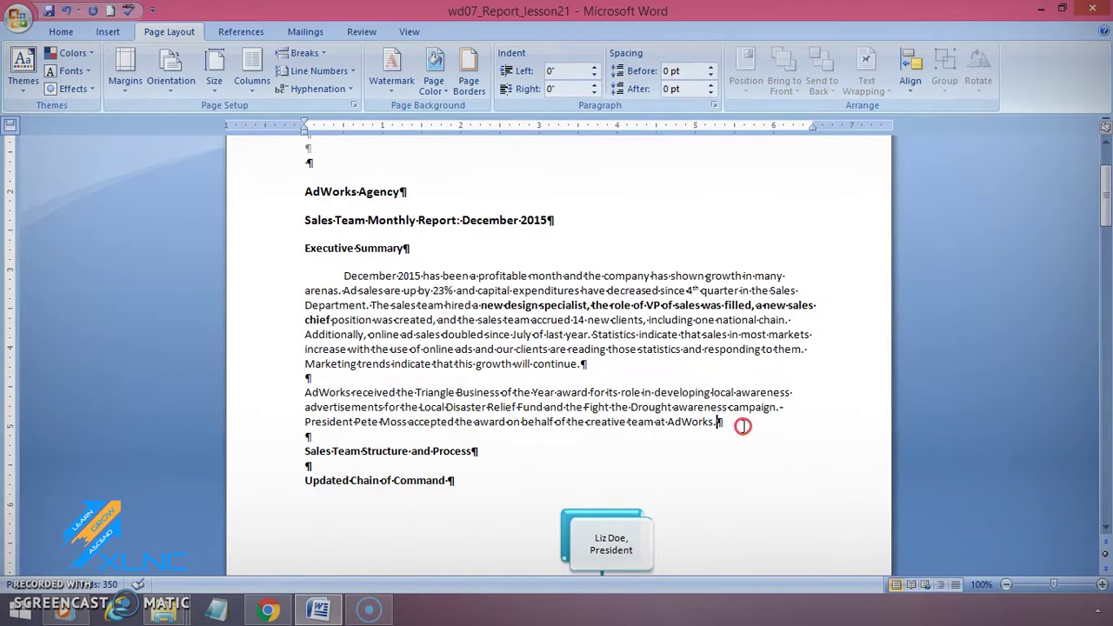
{"action": "left_click", "coordinate": [726, 418]}
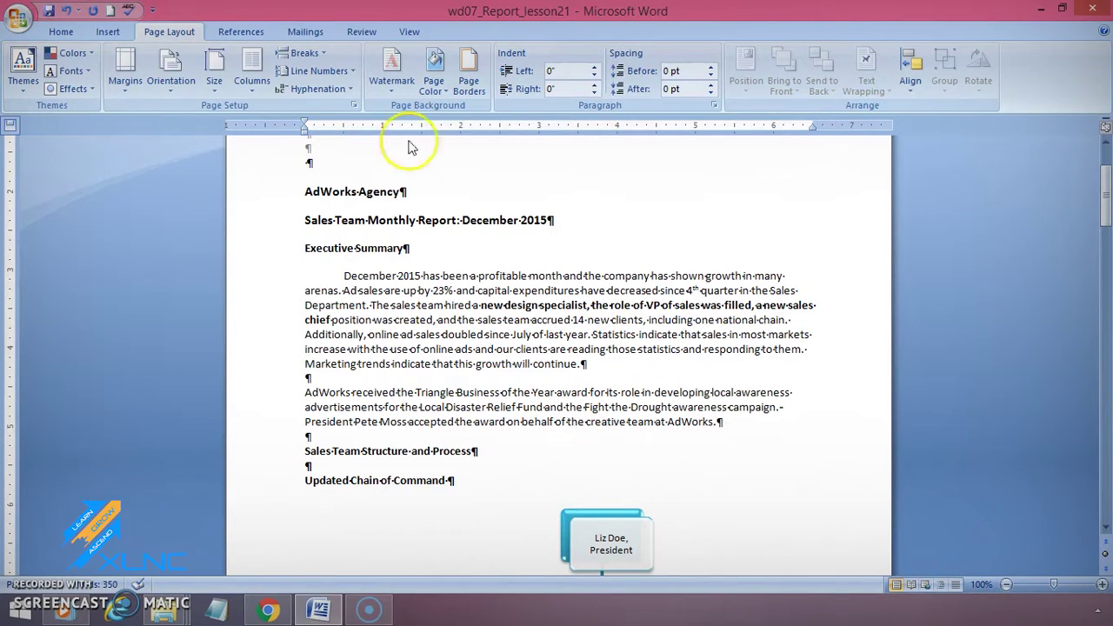
{"action": "left_click", "coordinate": [11, 129]}
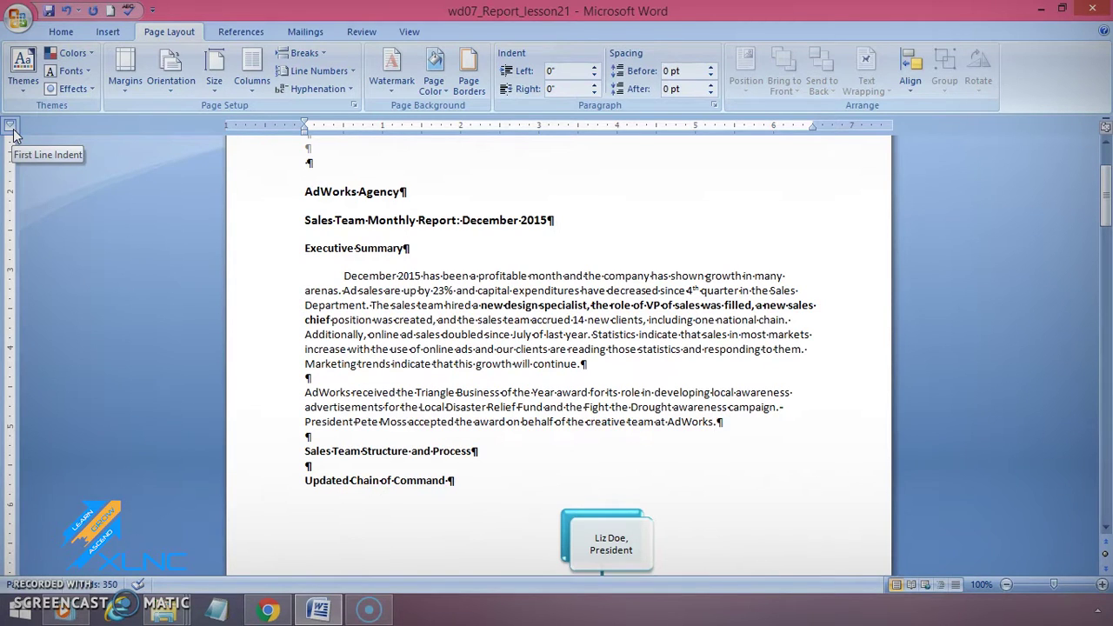
{"action": "left_click", "coordinate": [10, 126]}
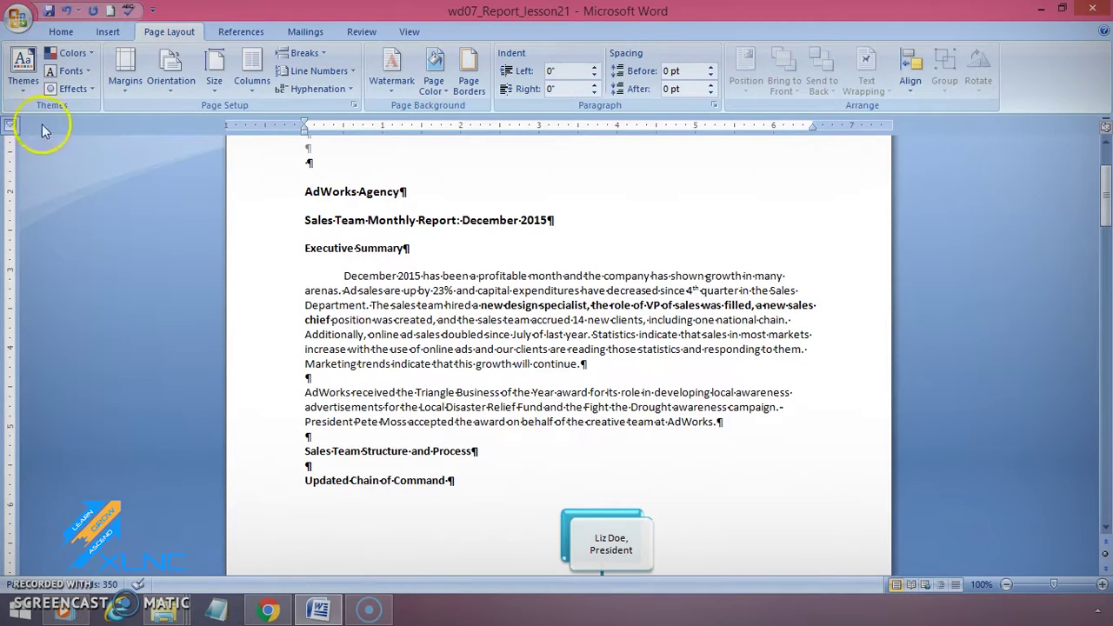
{"action": "left_click", "coordinate": [344, 130]}
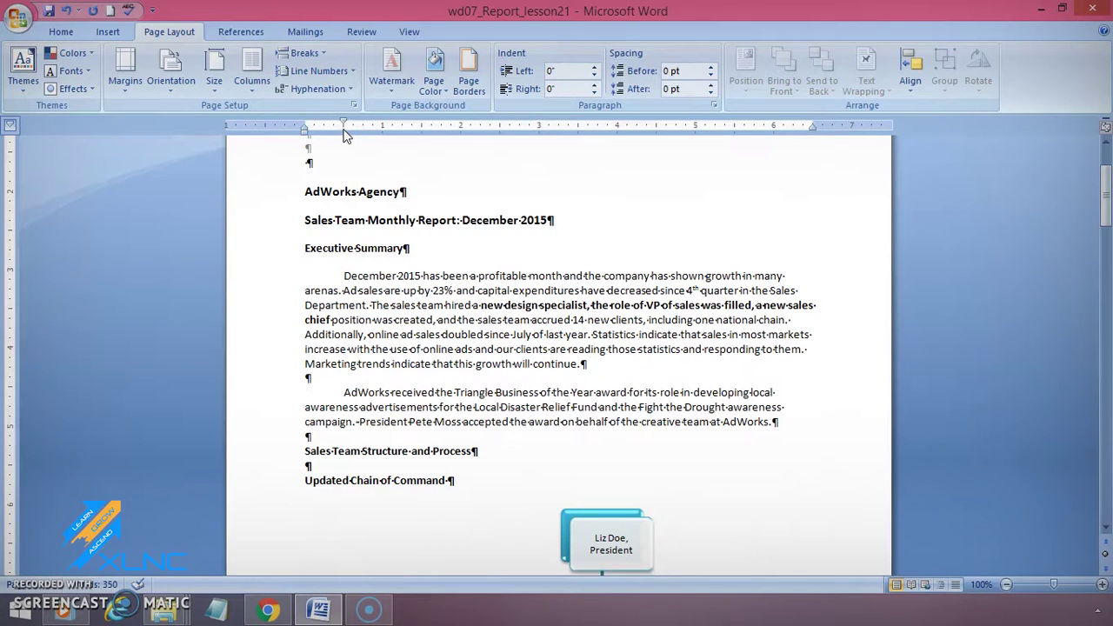
{"action": "left_click", "coordinate": [341, 158]}
Add a new paragraph reading "gggg" directly after the second Executive Summary paragraph, keeping the same first line indent
{"action": "left_click", "coordinate": [793, 394]}
{"action": "key", "text": "Return"}
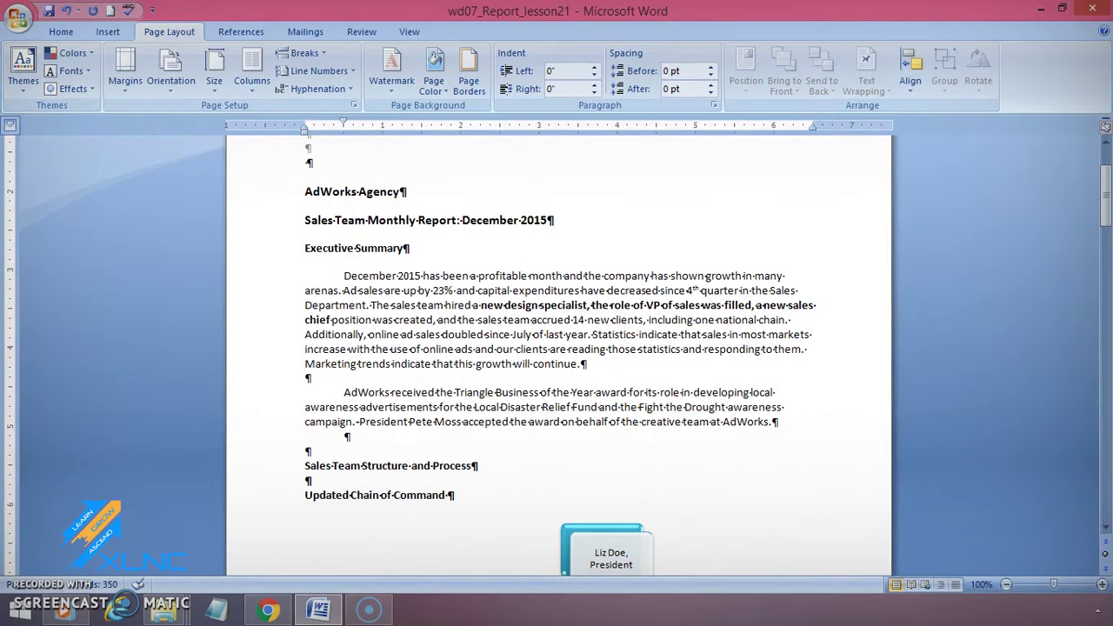
{"action": "type", "text": "gggg"}
{"action": "mouse_move", "coordinate": [344, 124]}
{"action": "left_mouse_down"}
{"action": "mouse_move", "coordinate": [405, 122]}
{"action": "mouse_move", "coordinate": [343, 122]}
{"action": "left_mouse_up"}
{"action": "left_click", "coordinate": [468, 438]}
{"action": "left_click", "coordinate": [451, 434]}
Place a left tab stop at about 0.4" on the "AdWorks Agency" line and move the text to it with a tab
{"action": "scroll", "coordinate": [479, 296], "scroll_direction": "up", "scroll_amount": 3}
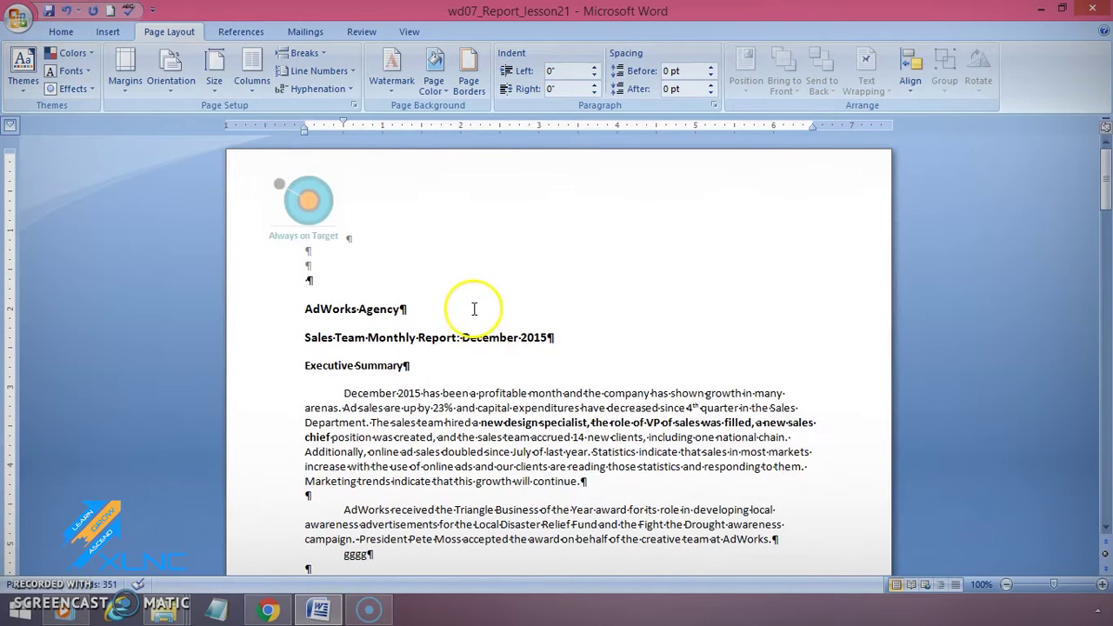
{"action": "left_click", "coordinate": [390, 309]}
{"action": "key", "text": "Home"}
{"action": "left_click", "coordinate": [10, 125]}
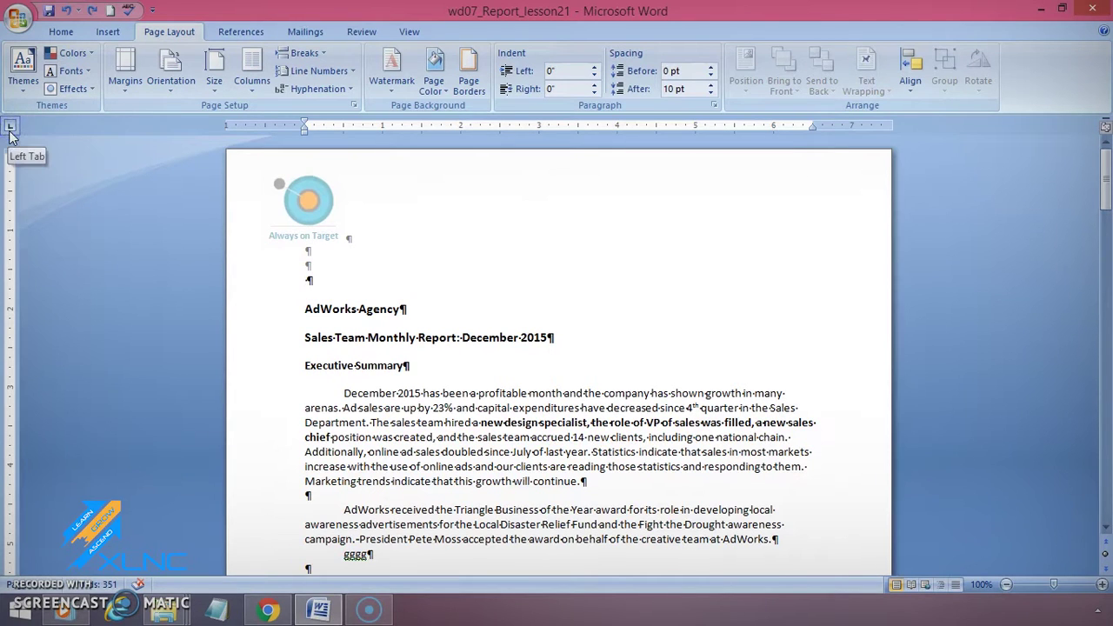
{"action": "left_click", "coordinate": [335, 126]}
{"action": "key", "text": "Tab"}
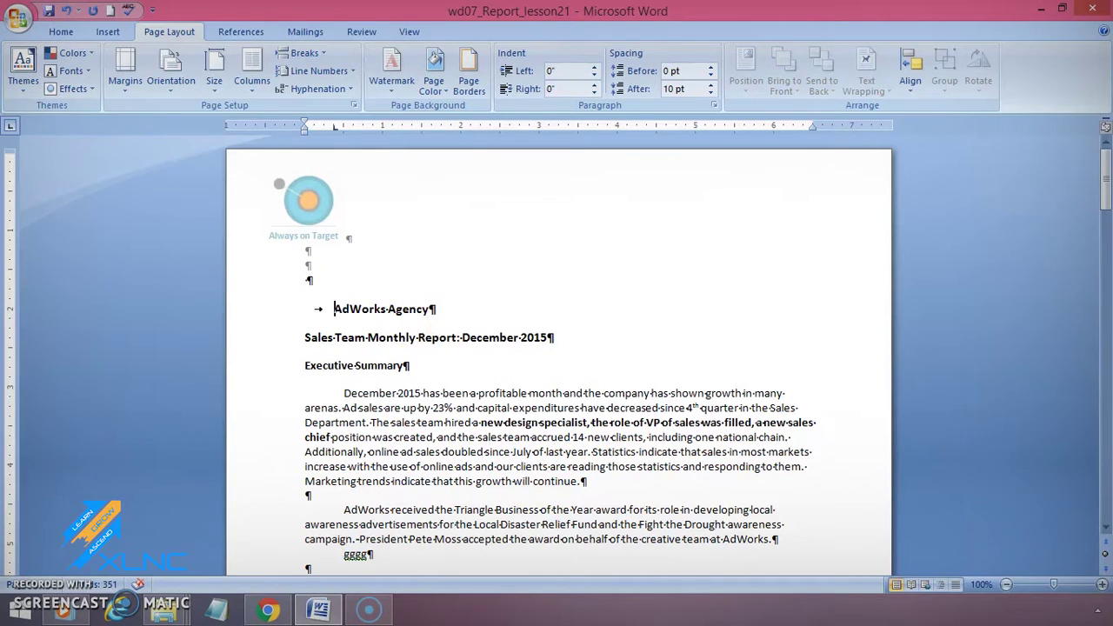
Place a center tab stop at 3" on the "AdWorks Agency" line and move the text to it with a tab
{"action": "left_click", "coordinate": [10, 127]}
{"action": "left_click", "coordinate": [10, 127]}
{"action": "left_click", "coordinate": [539, 125]}
{"action": "key", "text": "Tab"}
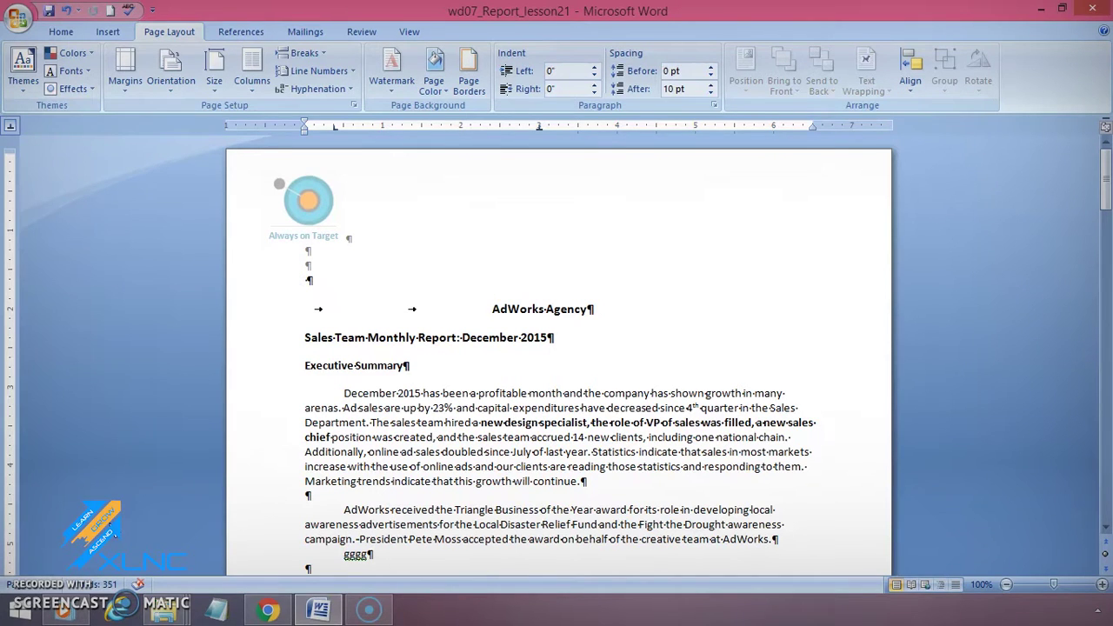
Place a right tab stop at 6" on the "AdWorks Agency" line
{"action": "left_click", "coordinate": [10, 127]}
{"action": "left_click", "coordinate": [773, 127]}
{"action": "left_click", "coordinate": [773, 129]}
Cut the "AdWorks Agency" text, advance to the right tab stop and enter "Ad works agency" there
{"action": "left_click_drag", "start_coordinate": [590, 309], "coordinate": [492, 310]}
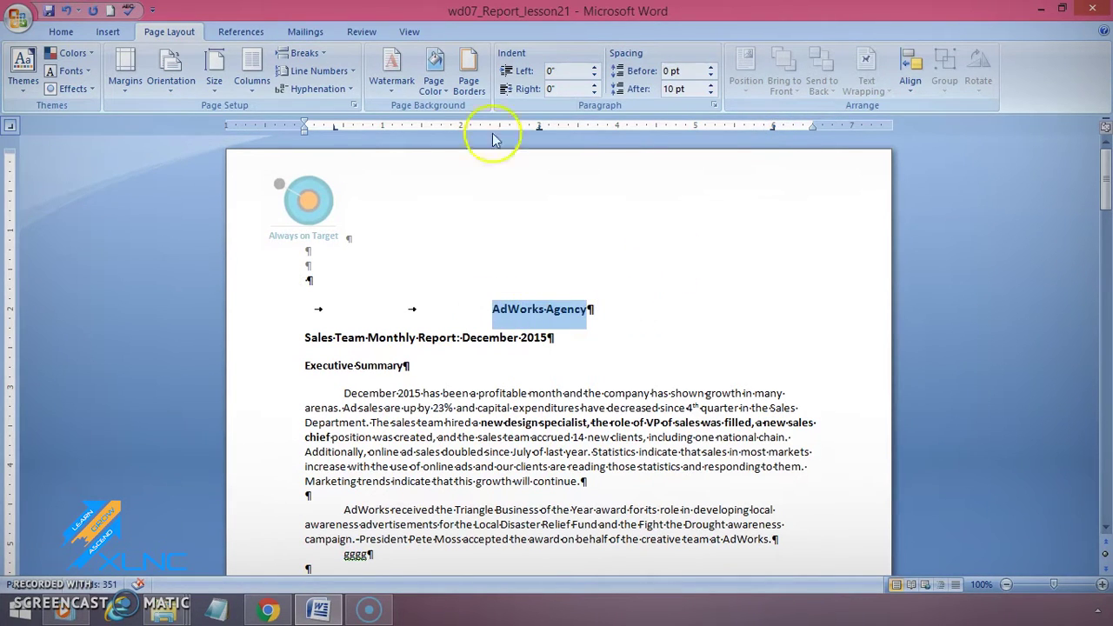
{"action": "key", "text": "ctrl+x"}
{"action": "left_click", "coordinate": [748, 302]}
{"action": "left_click", "coordinate": [561, 306]}
{"action": "key", "text": "Tab"}
{"action": "type", "text": "Ad wo"}
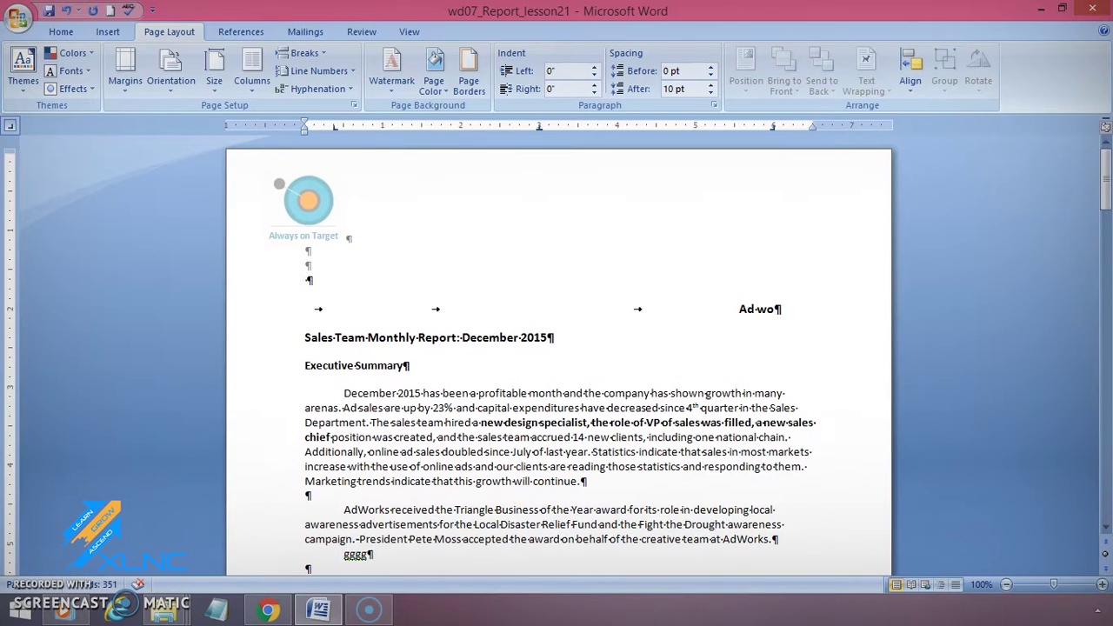
{"action": "type", "text": "rks agency"}
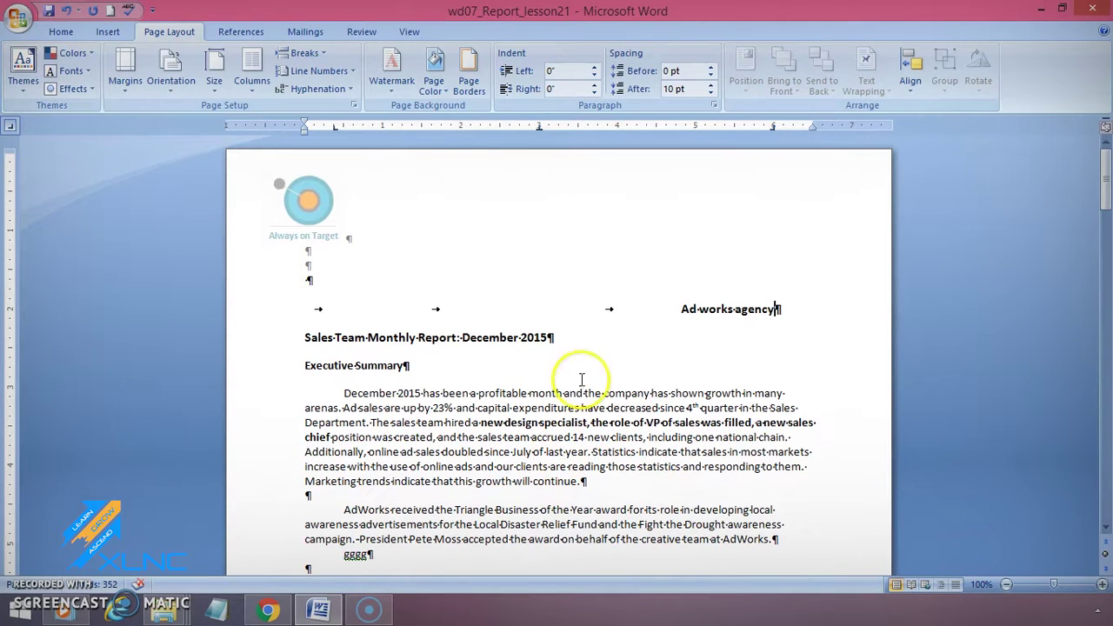
Replace all occurrences of "December 2015" with "January 2016" in the report and return to the document
{"action": "key", "text": "alt+h"}
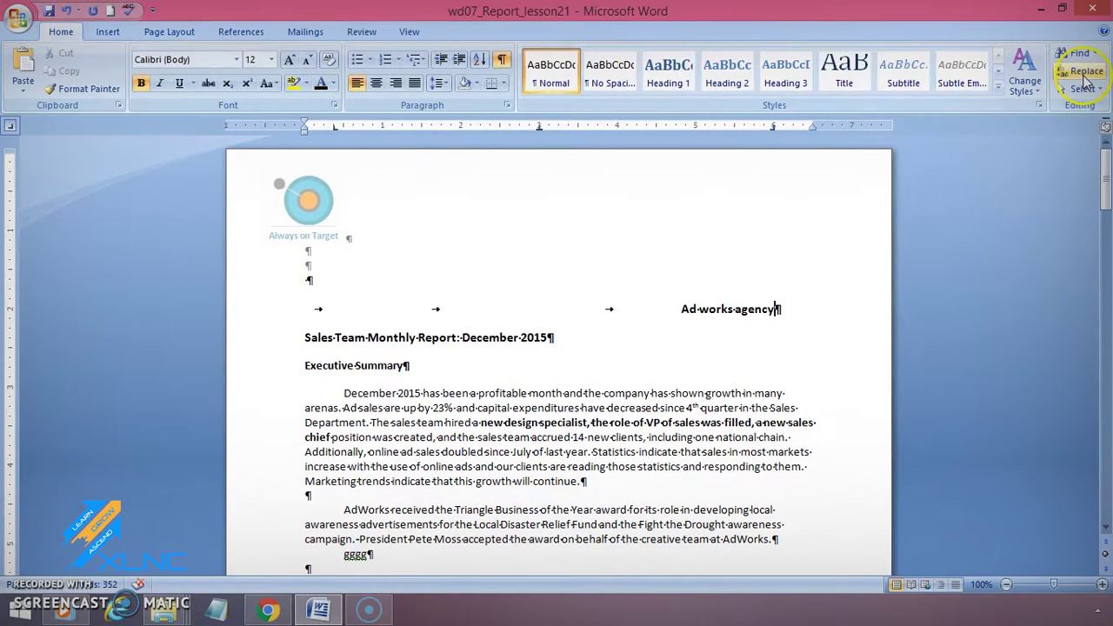
{"action": "left_click", "coordinate": [1083, 71]}
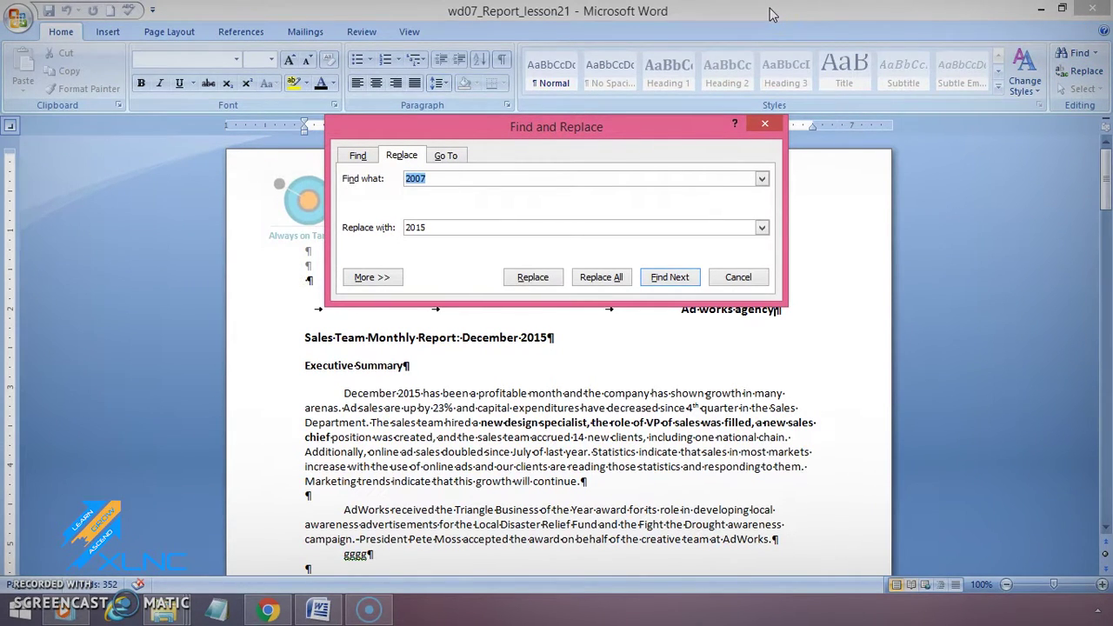
{"action": "type", "text": "December 2015"}
{"action": "key", "text": "Tab"}
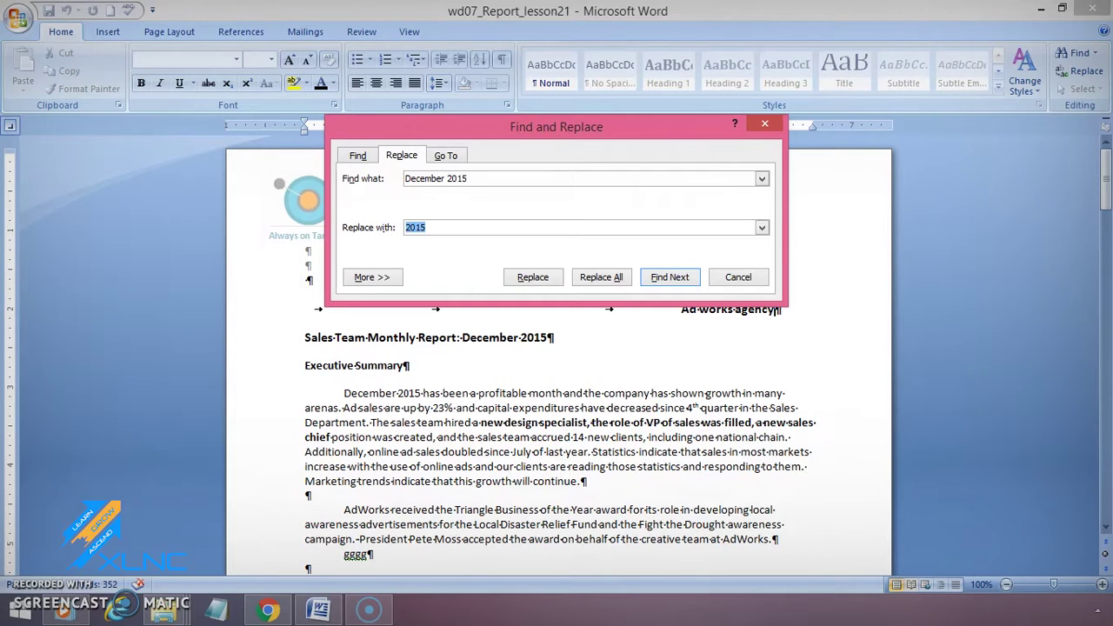
{"action": "type", "text": "Jna"}
{"action": "key", "text": "BackSpace"}
{"action": "key", "text": "BackSpace"}
{"action": "type", "text": "anuary 2016"}
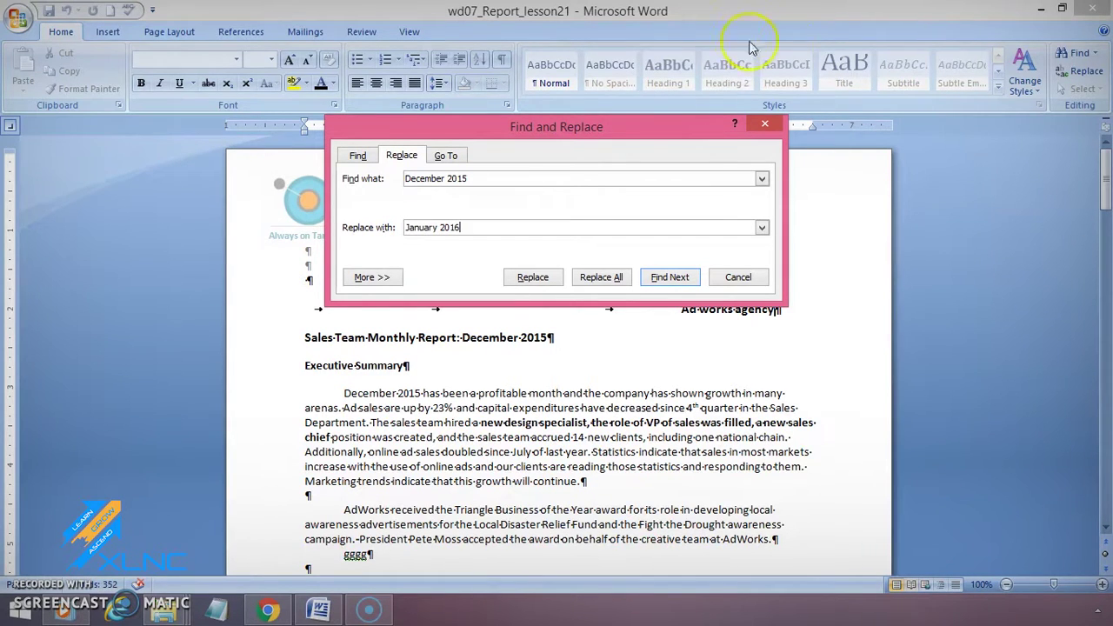
{"action": "left_click", "coordinate": [606, 280]}
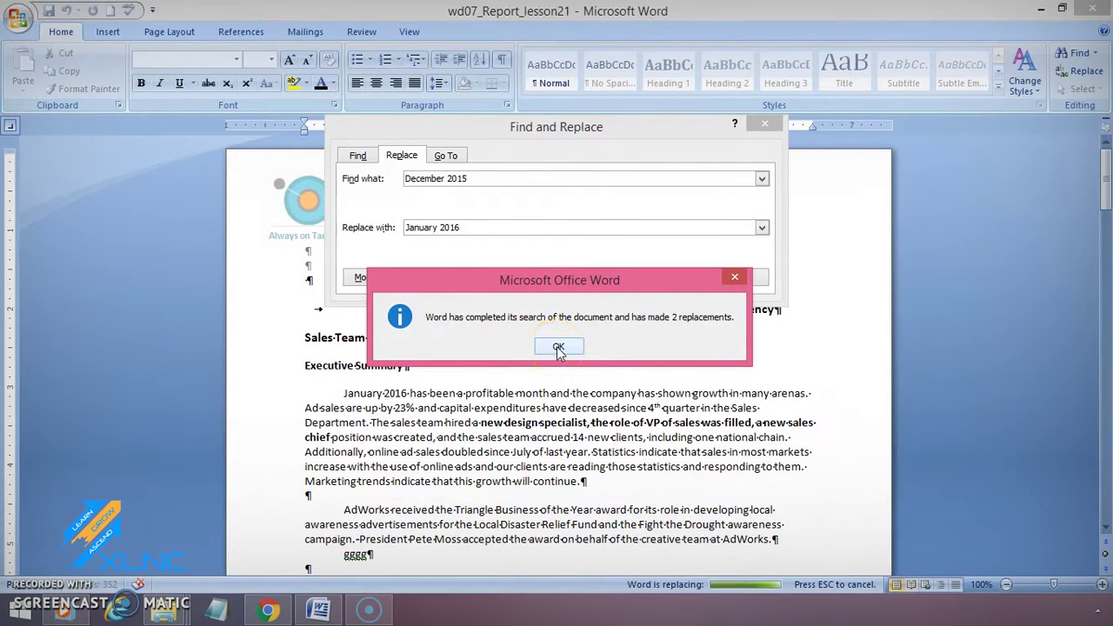
{"action": "left_click", "coordinate": [558, 348]}
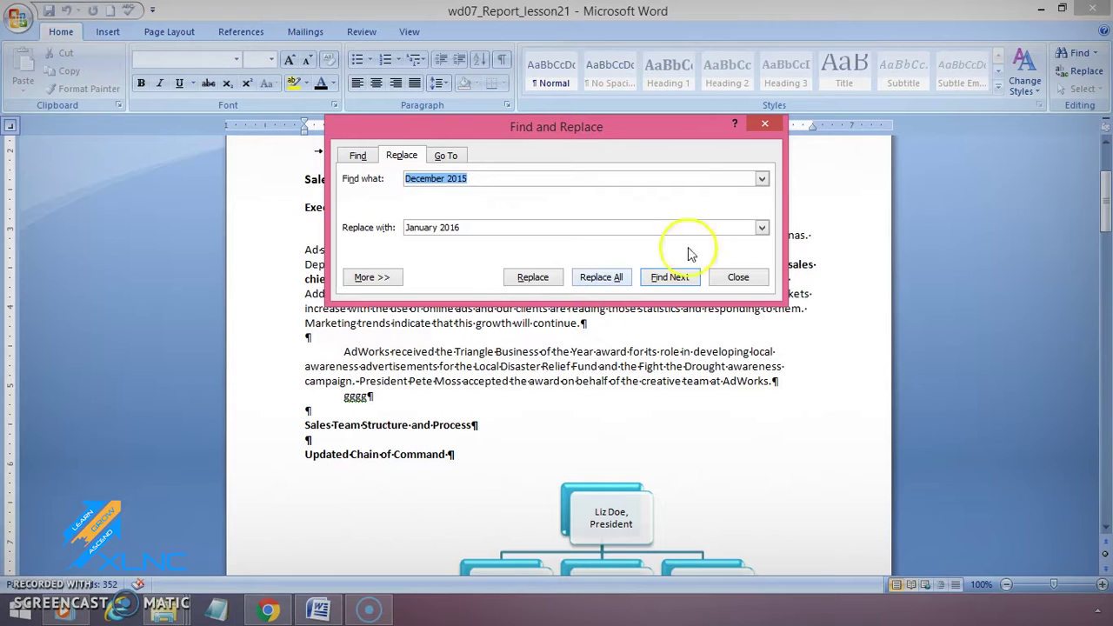
{"action": "left_click", "coordinate": [738, 276]}
{"action": "left_click", "coordinate": [829, 241]}
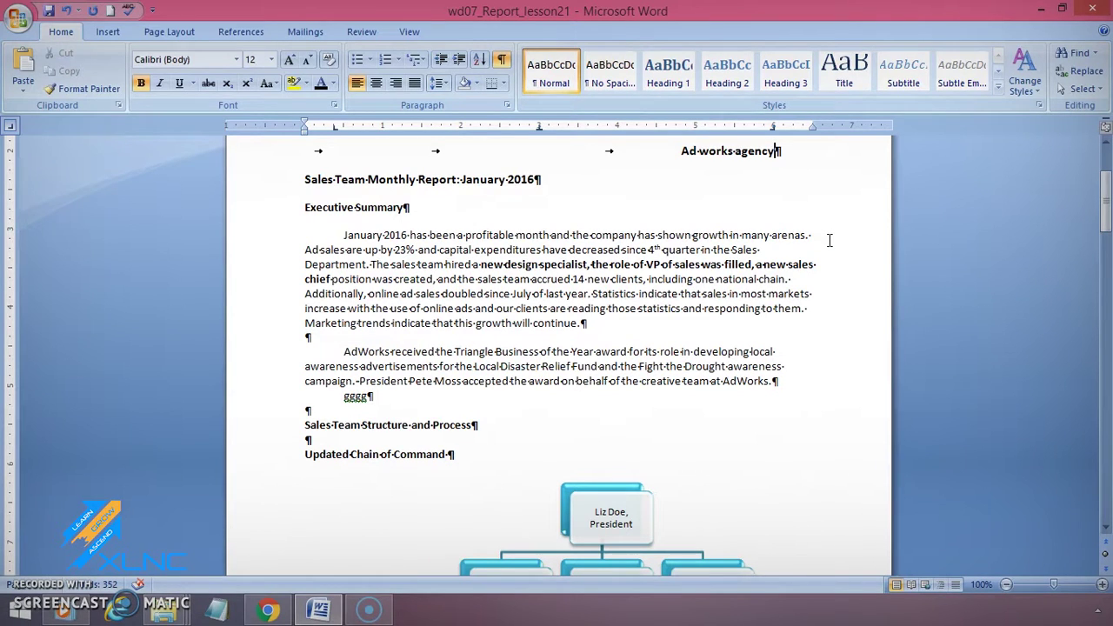
Search the report for the text "tpic c"
{"action": "left_click", "coordinate": [1071, 54]}
{"action": "left_click", "coordinate": [1071, 54]}
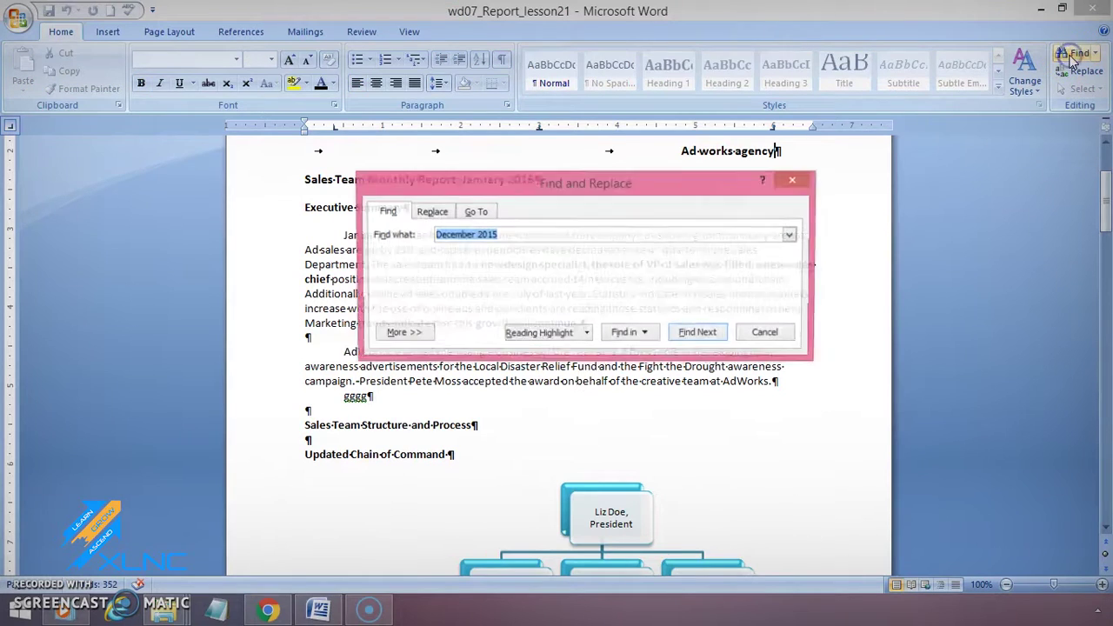
{"action": "left_click", "coordinate": [524, 236]}
{"action": "left_click_drag", "start_coordinate": [524, 235], "coordinate": [388, 235]}
{"action": "type", "text": "tpic "}
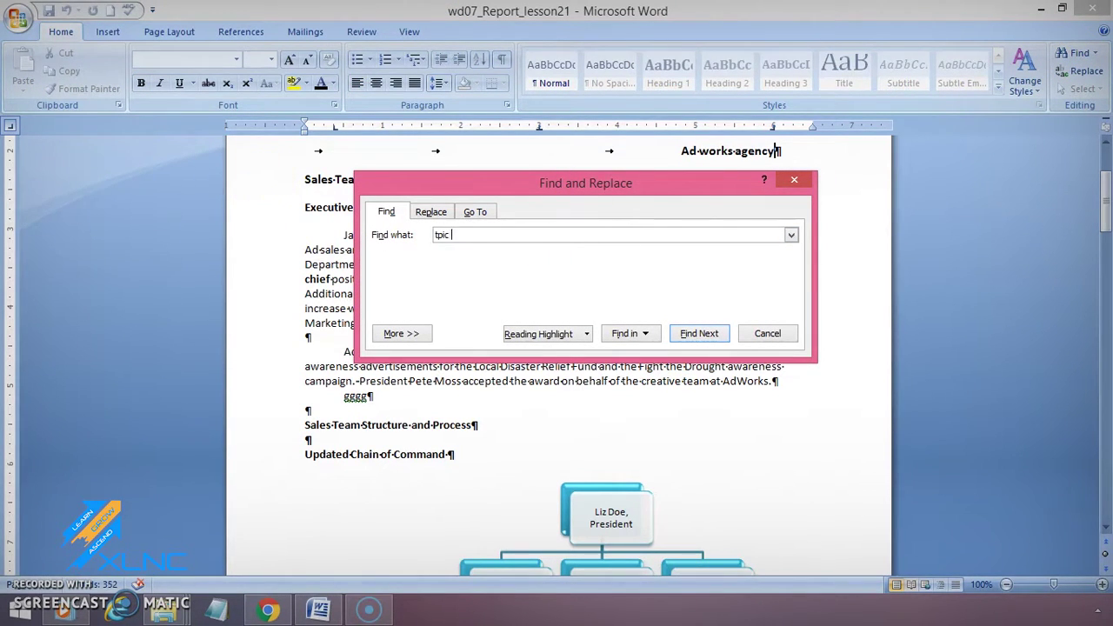
{"action": "type", "text": "c"}
{"action": "left_click", "coordinate": [706, 299]}
{"action": "left_click", "coordinate": [695, 334]}
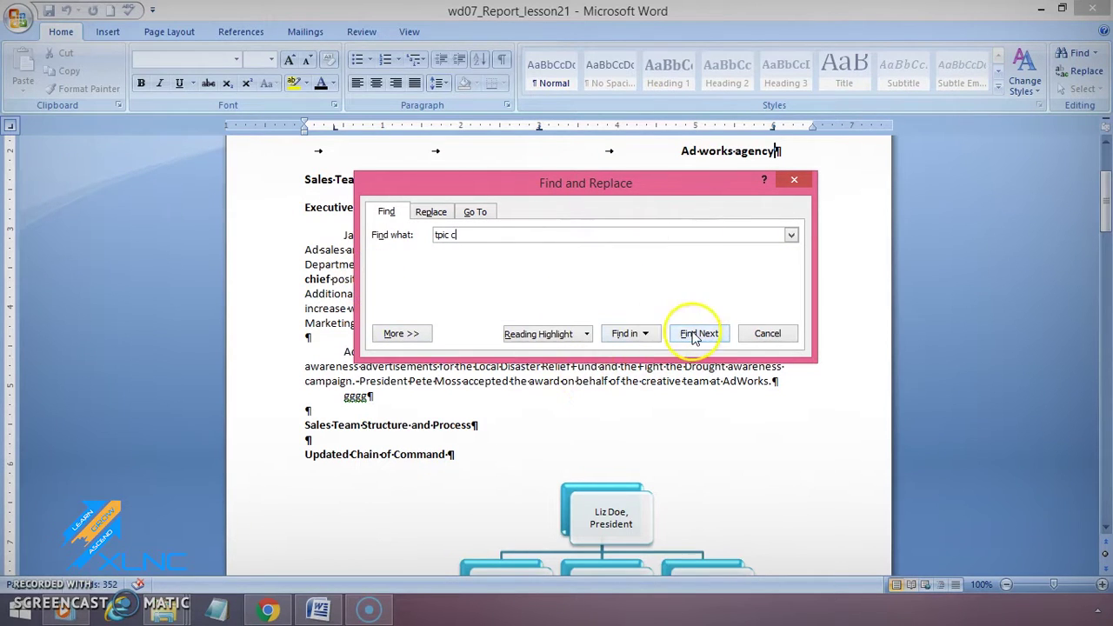